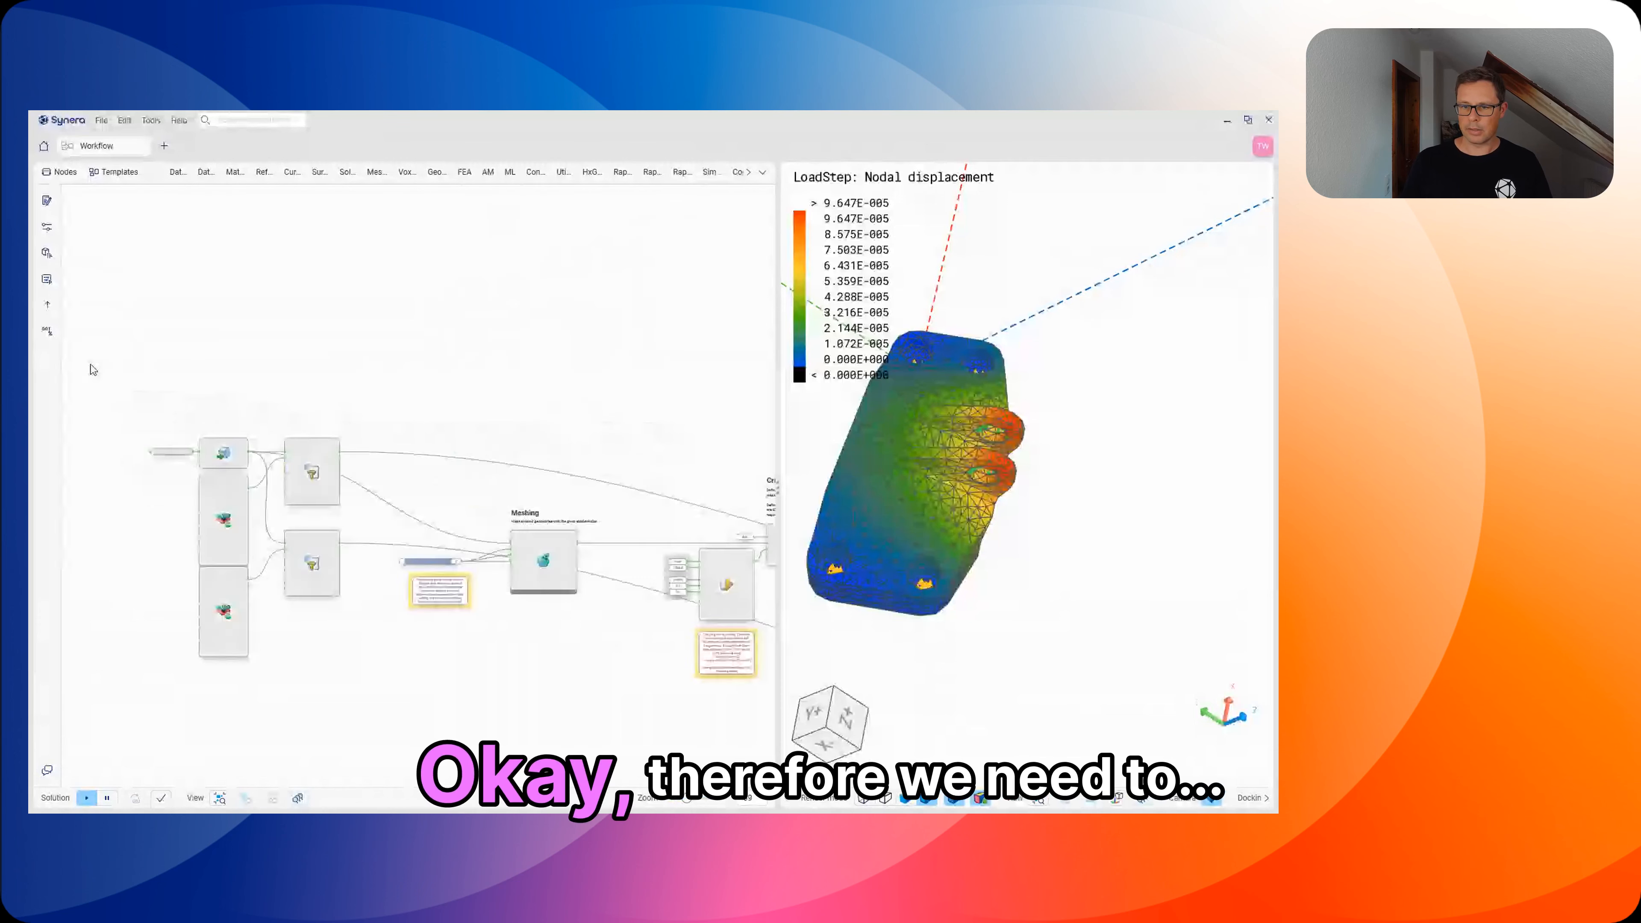
Add a Run Catia node to the empty canvas area above the Import Geometry node
scroll(194, 388, "up", 3)
scroll(245, 406, "up", 3)
right_click_drag(239, 423, 299, 343)
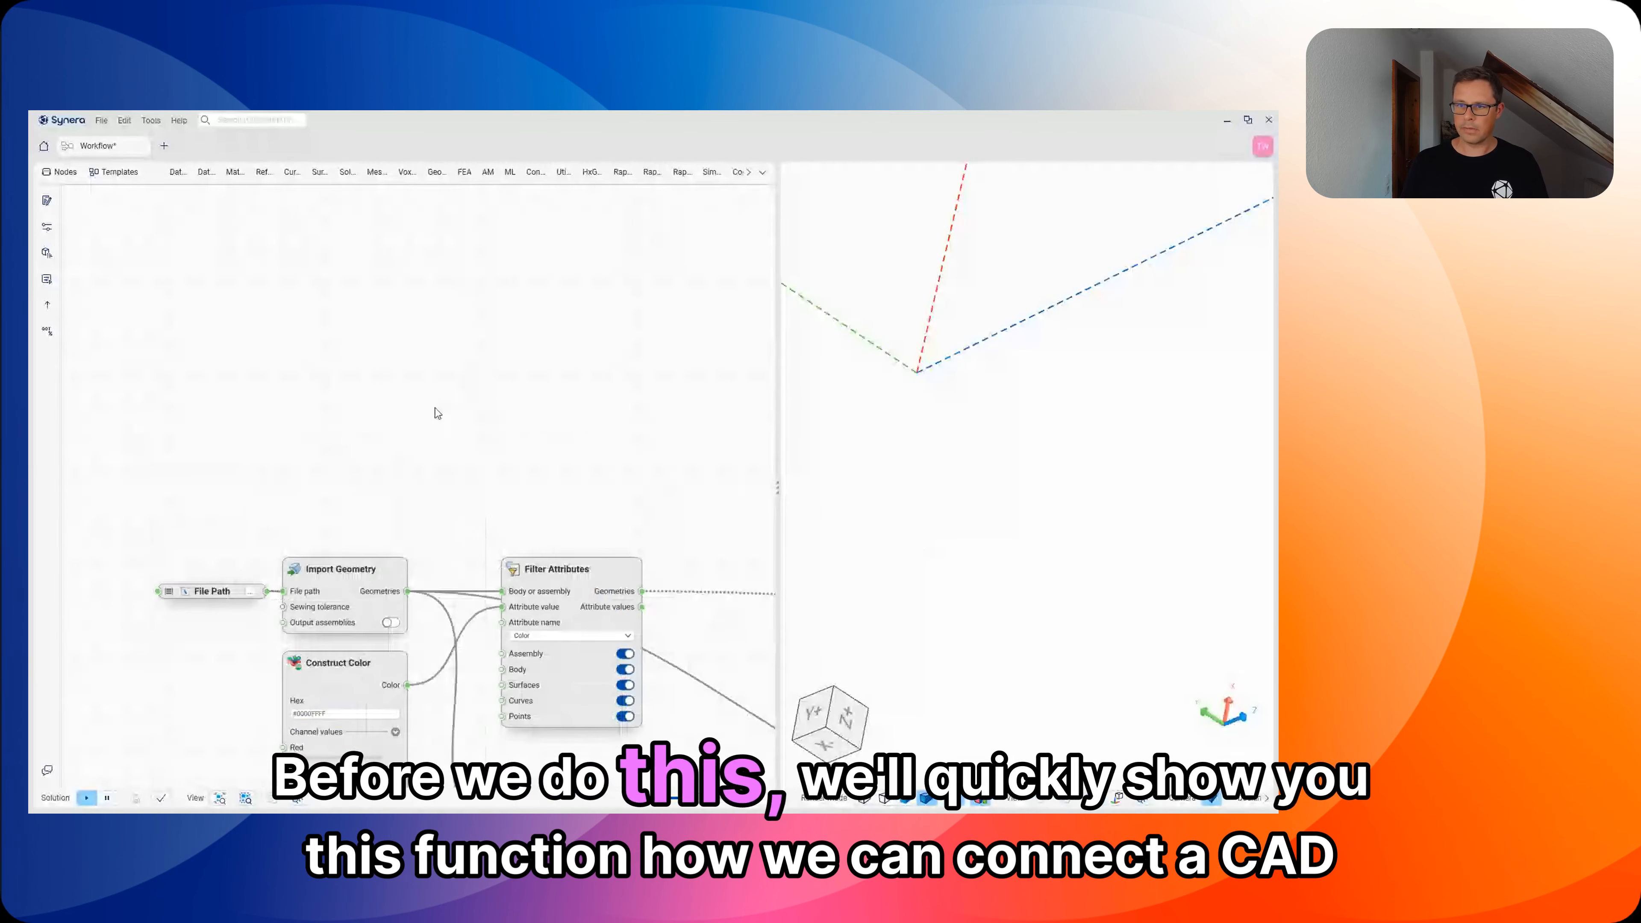
right_click(331, 323)
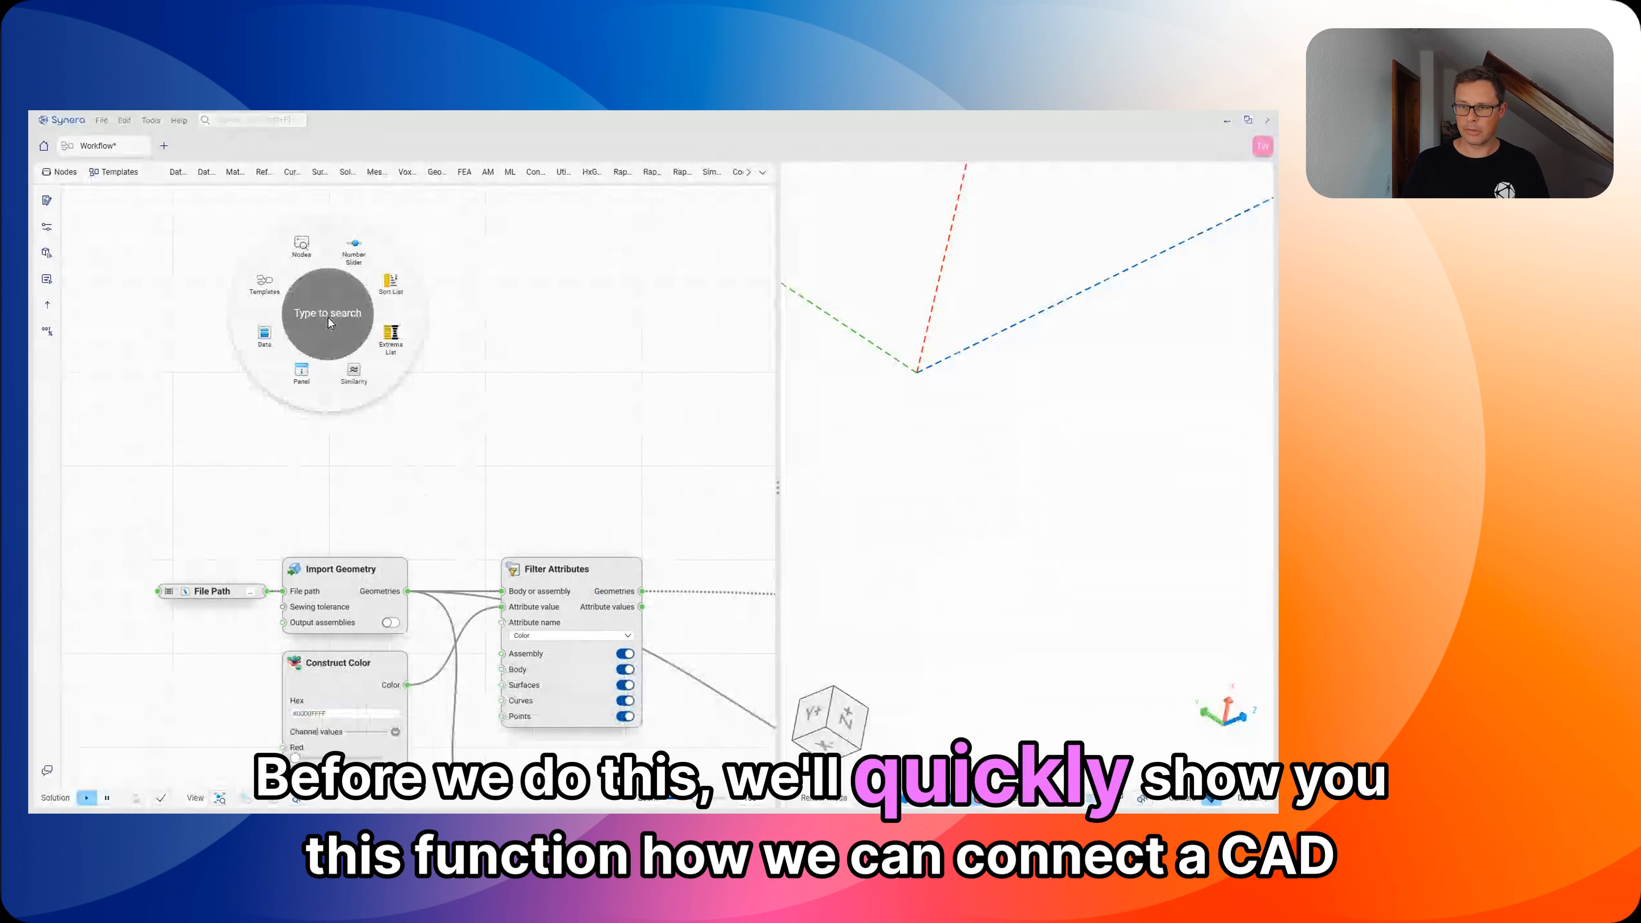
type("run")
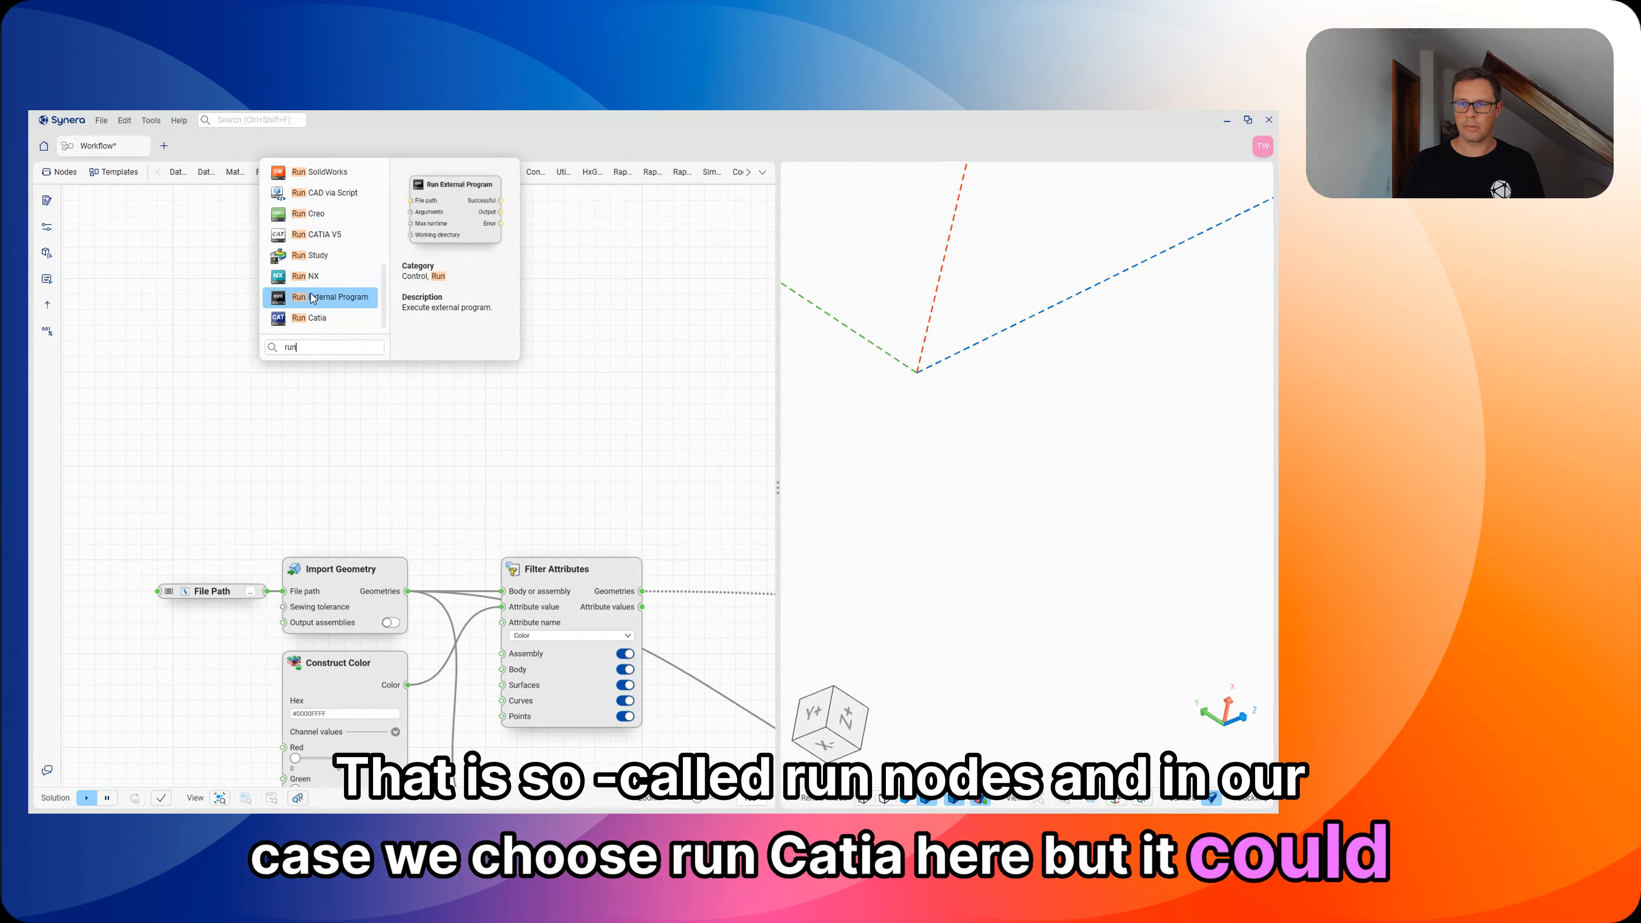
left_click(318, 320)
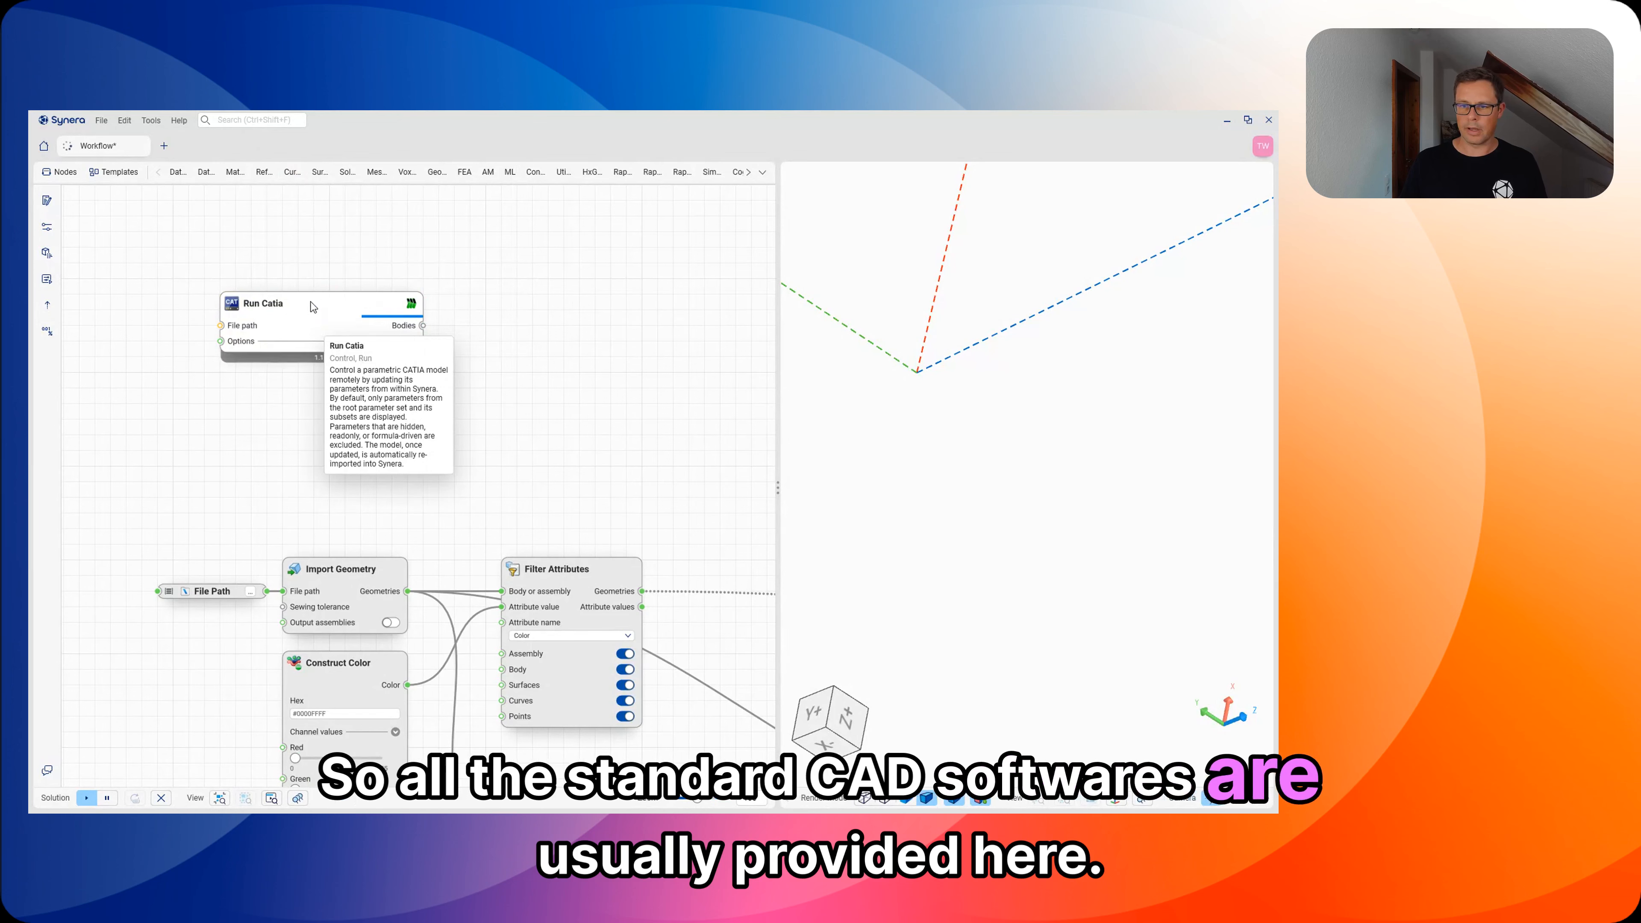
left_click_drag(306, 315, 374, 305)
middle_click_drag(303, 424, 346, 453)
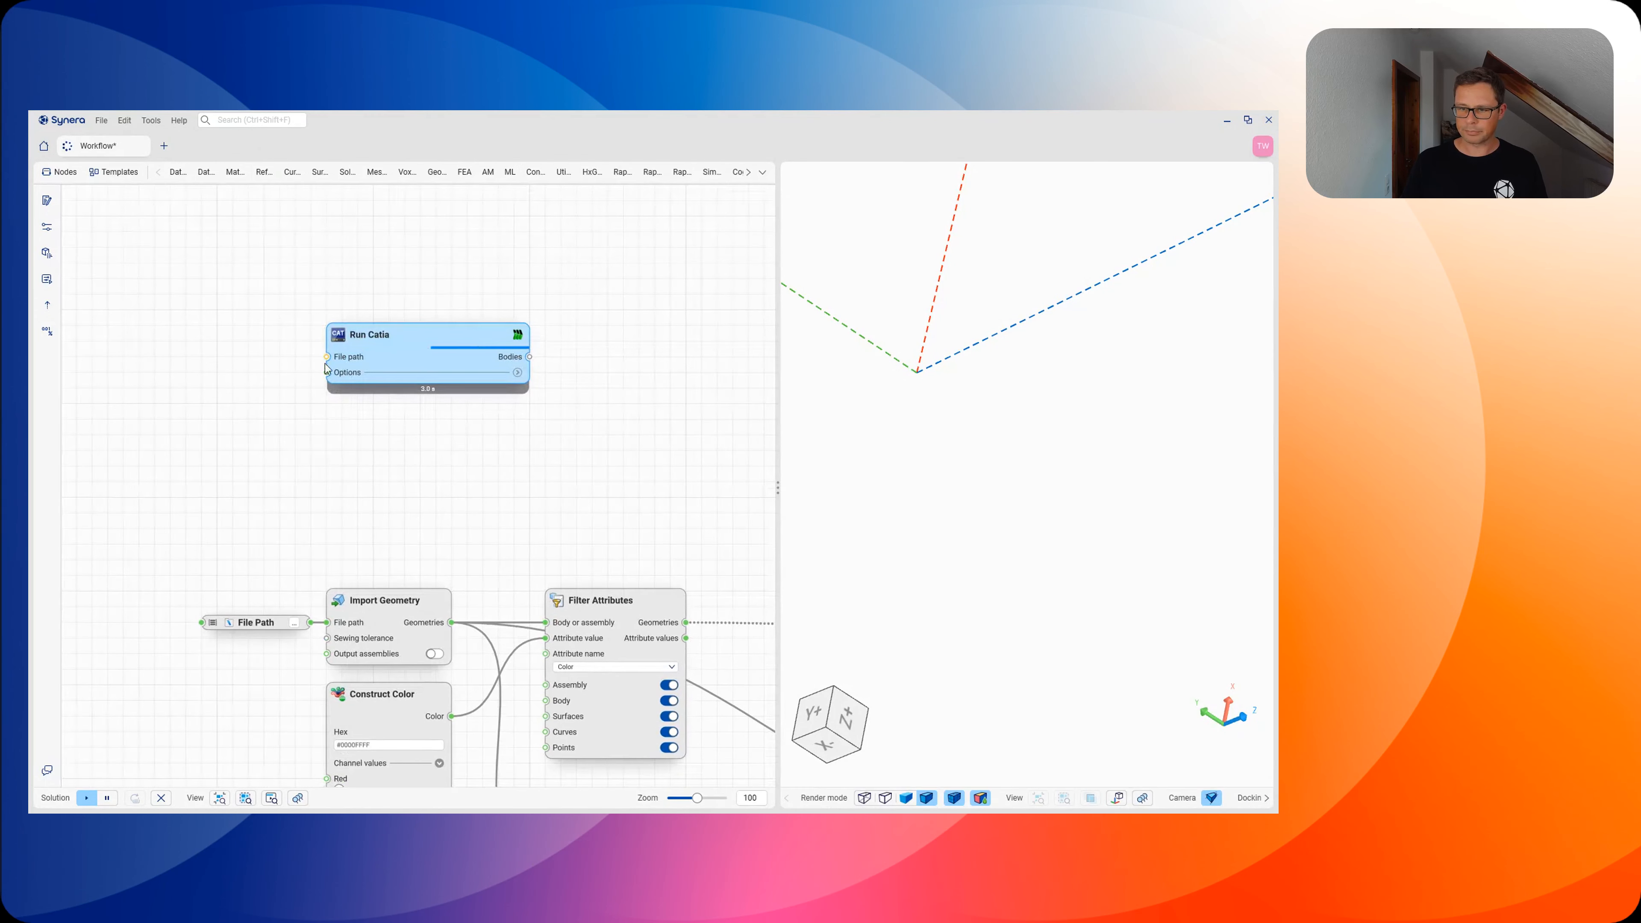
Attach a File Path node to Run Catia's file path input and load Easy_Bracket_ohne_Formel.CATPart
left_click_drag(326, 358, 233, 359)
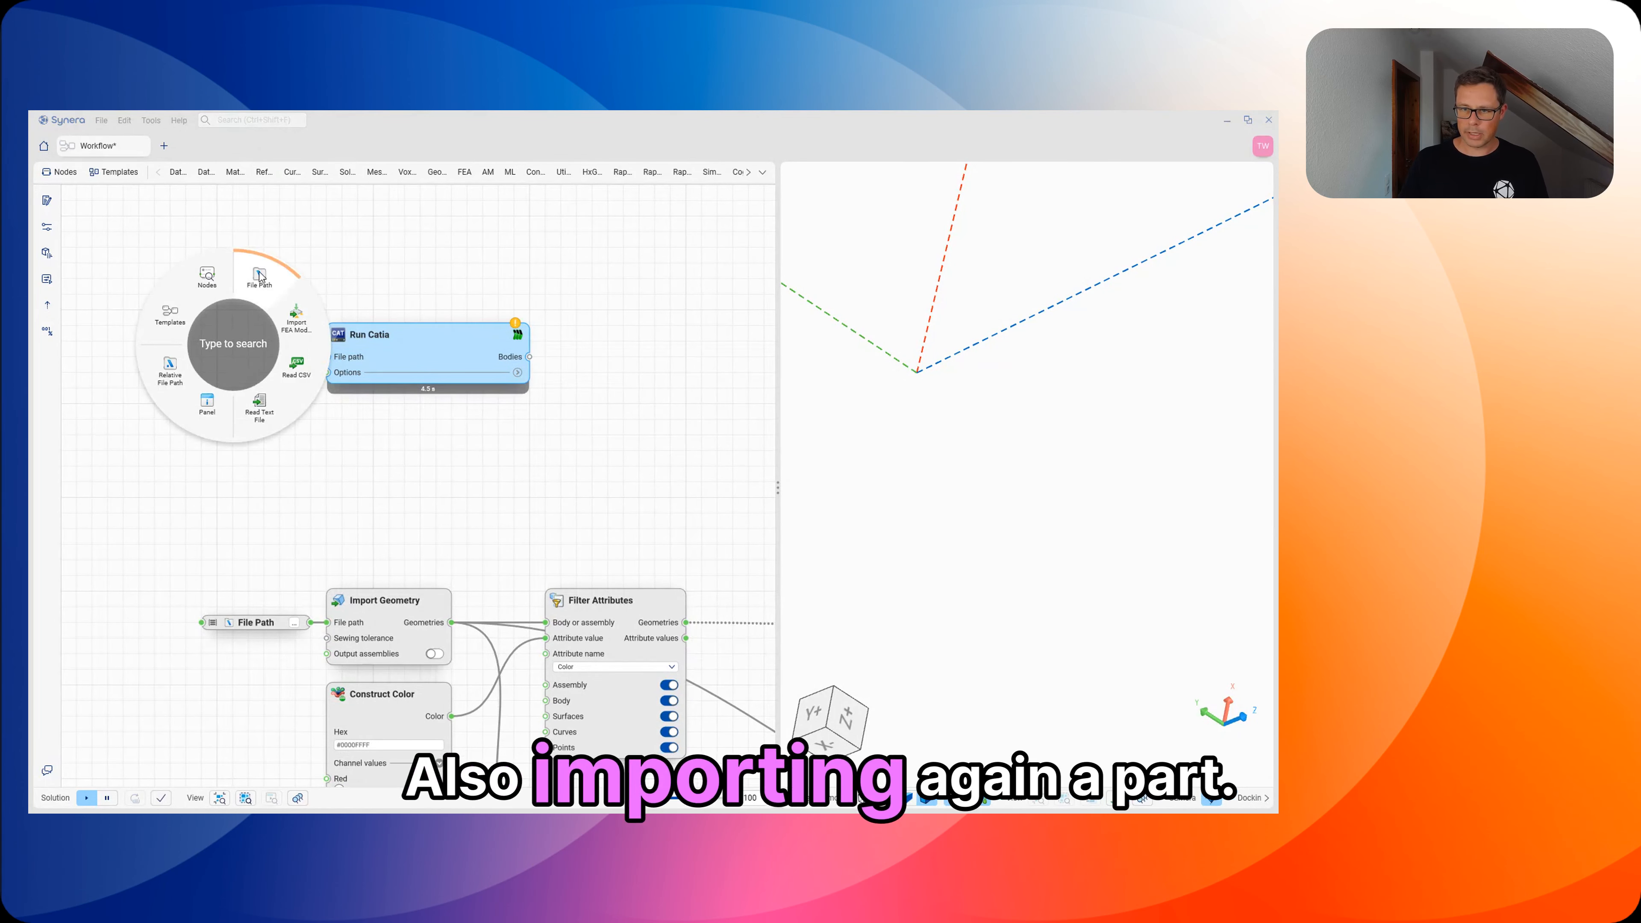
left_click(245, 298)
left_click(216, 341)
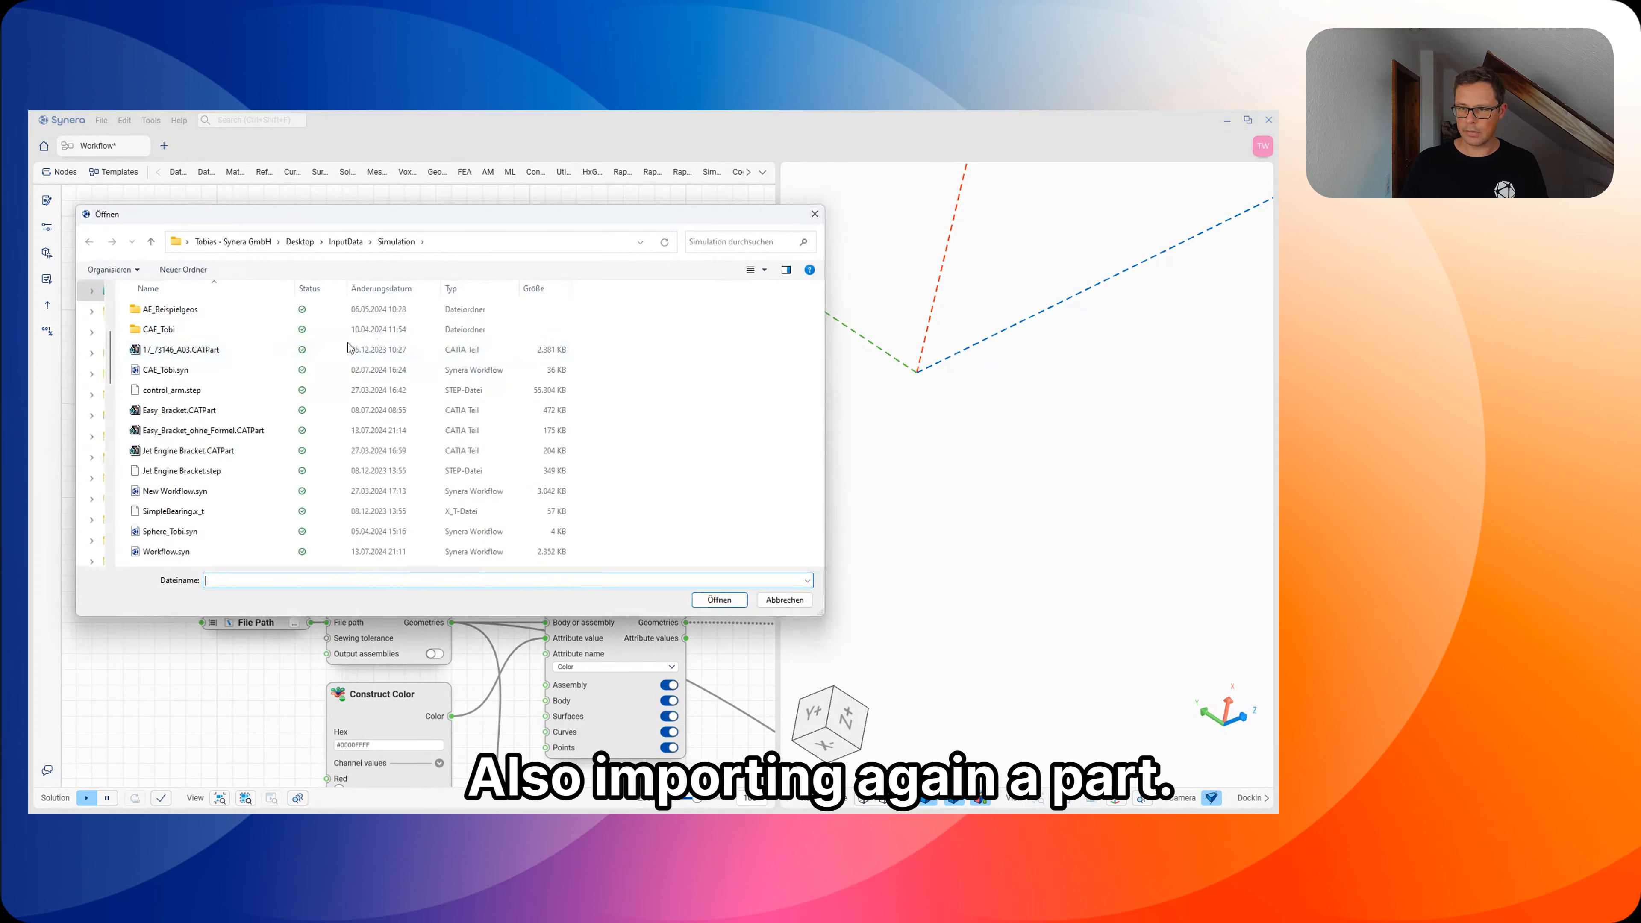
left_click(225, 434)
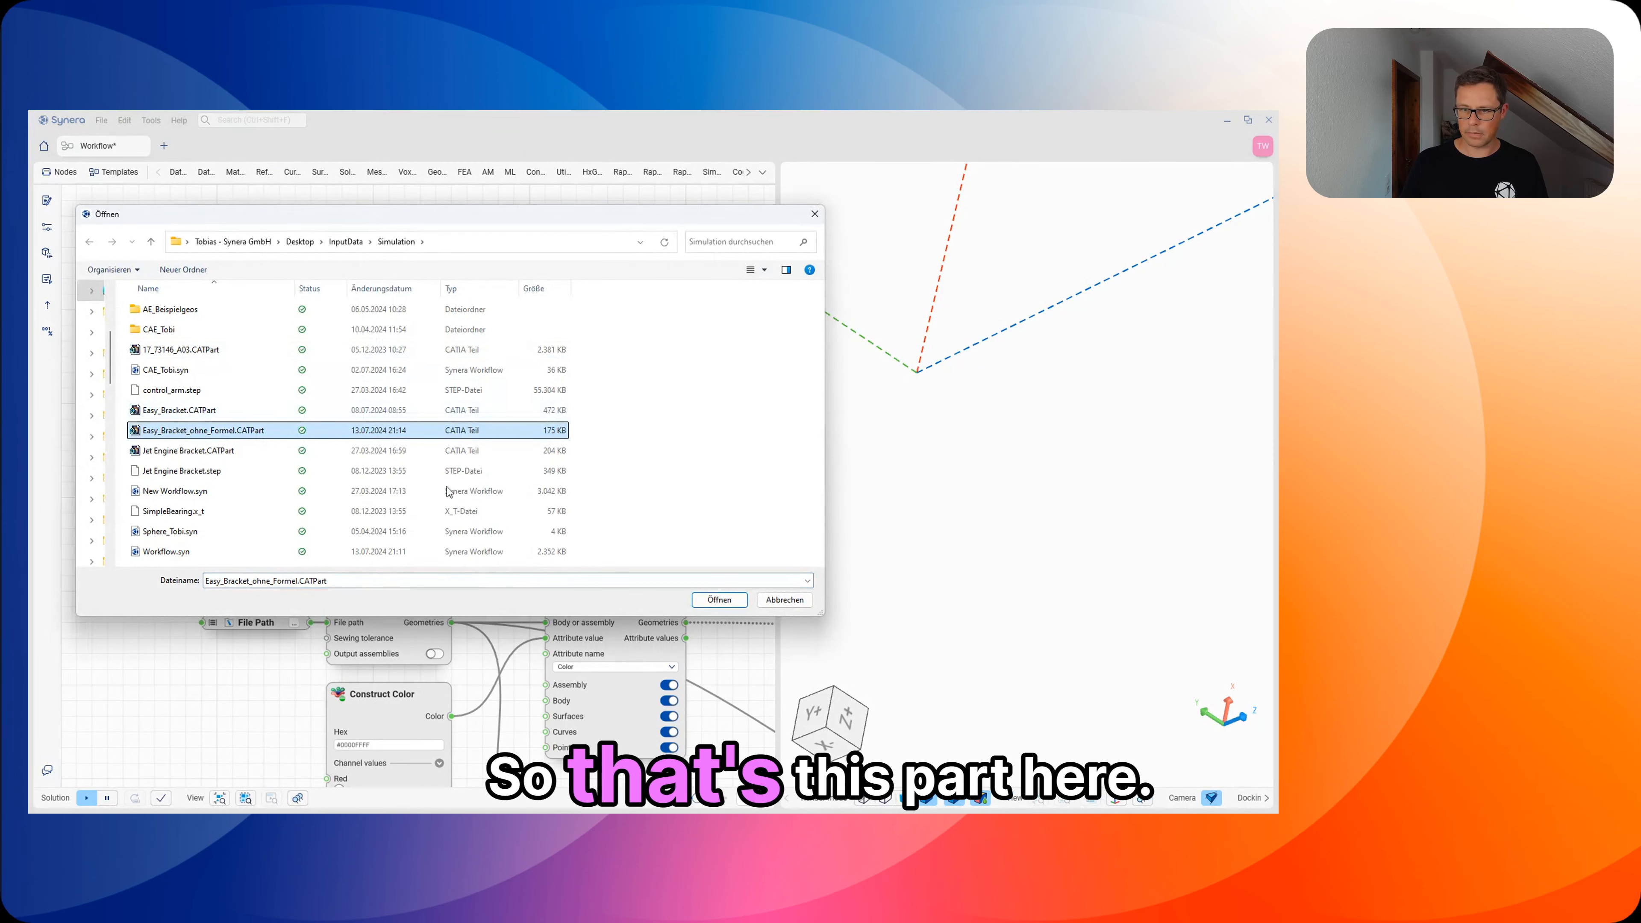
left_click(718, 600)
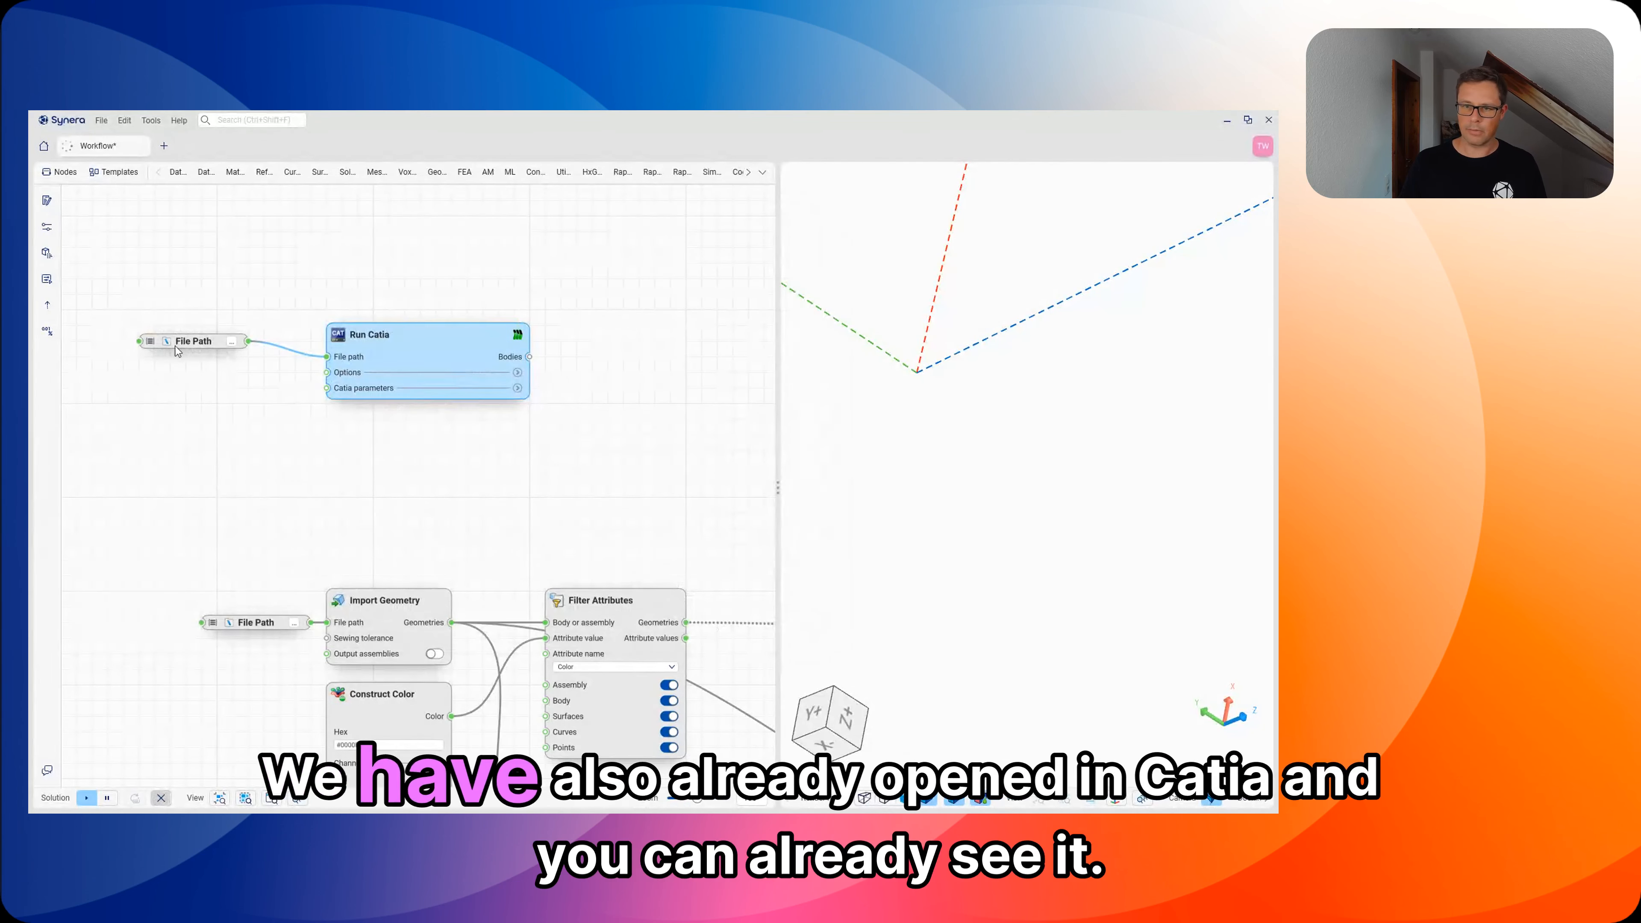
left_click_drag(198, 375, 233, 361)
Examine the imported bracket up close and expand the Run Catia node's Catia parameters and Options sections
scroll(880, 363, "up", 5)
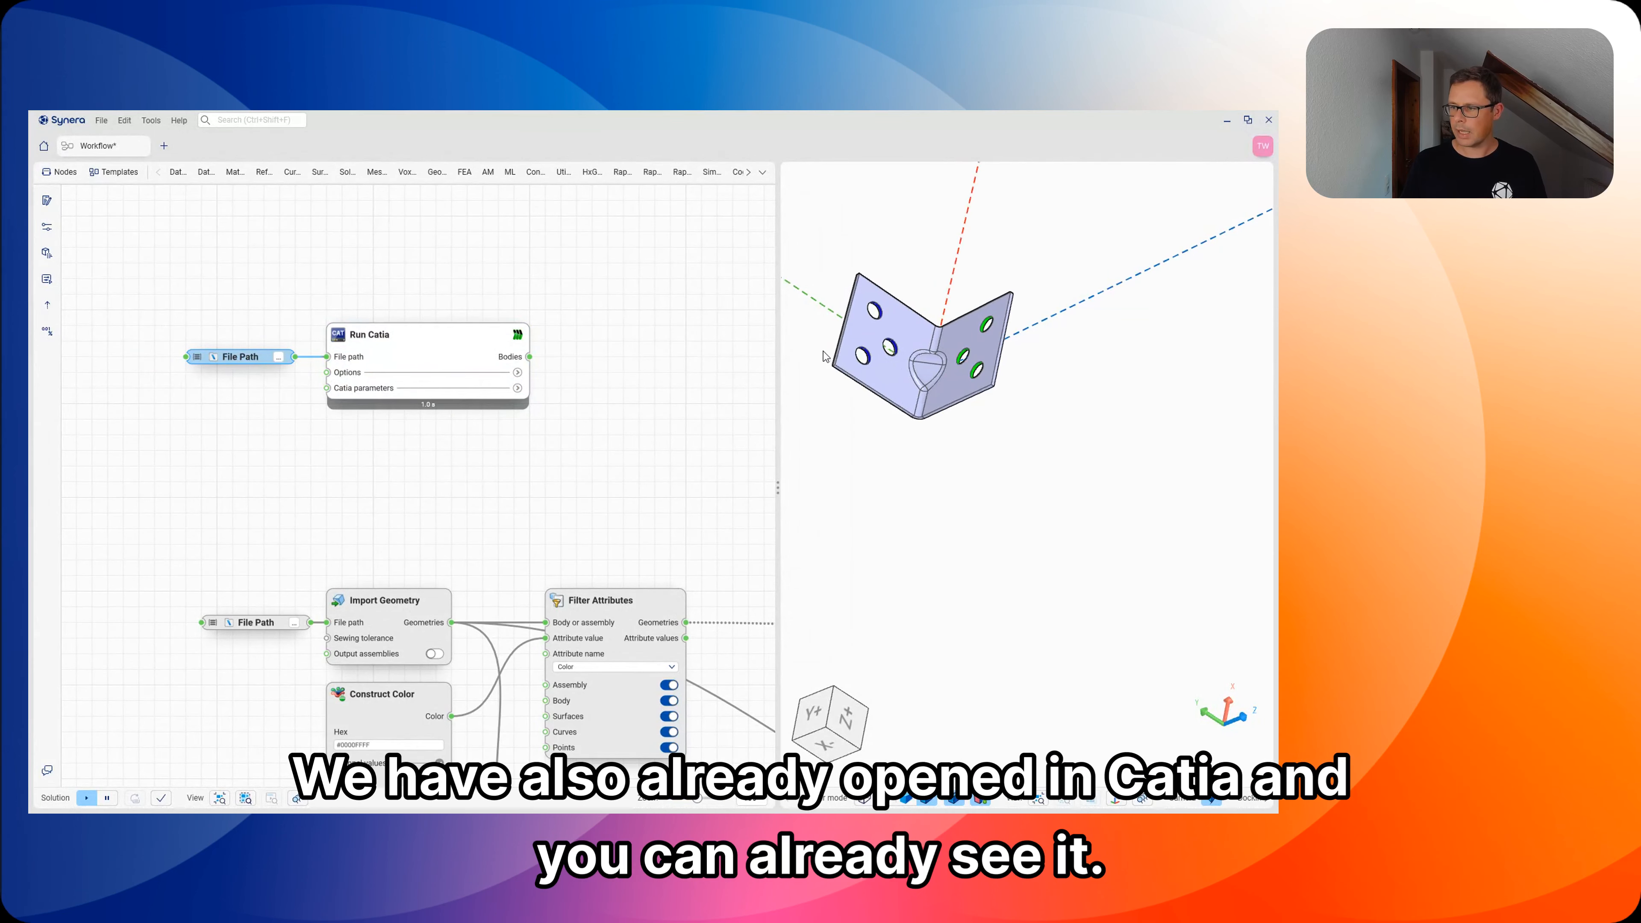
scroll(859, 389, "up", 2)
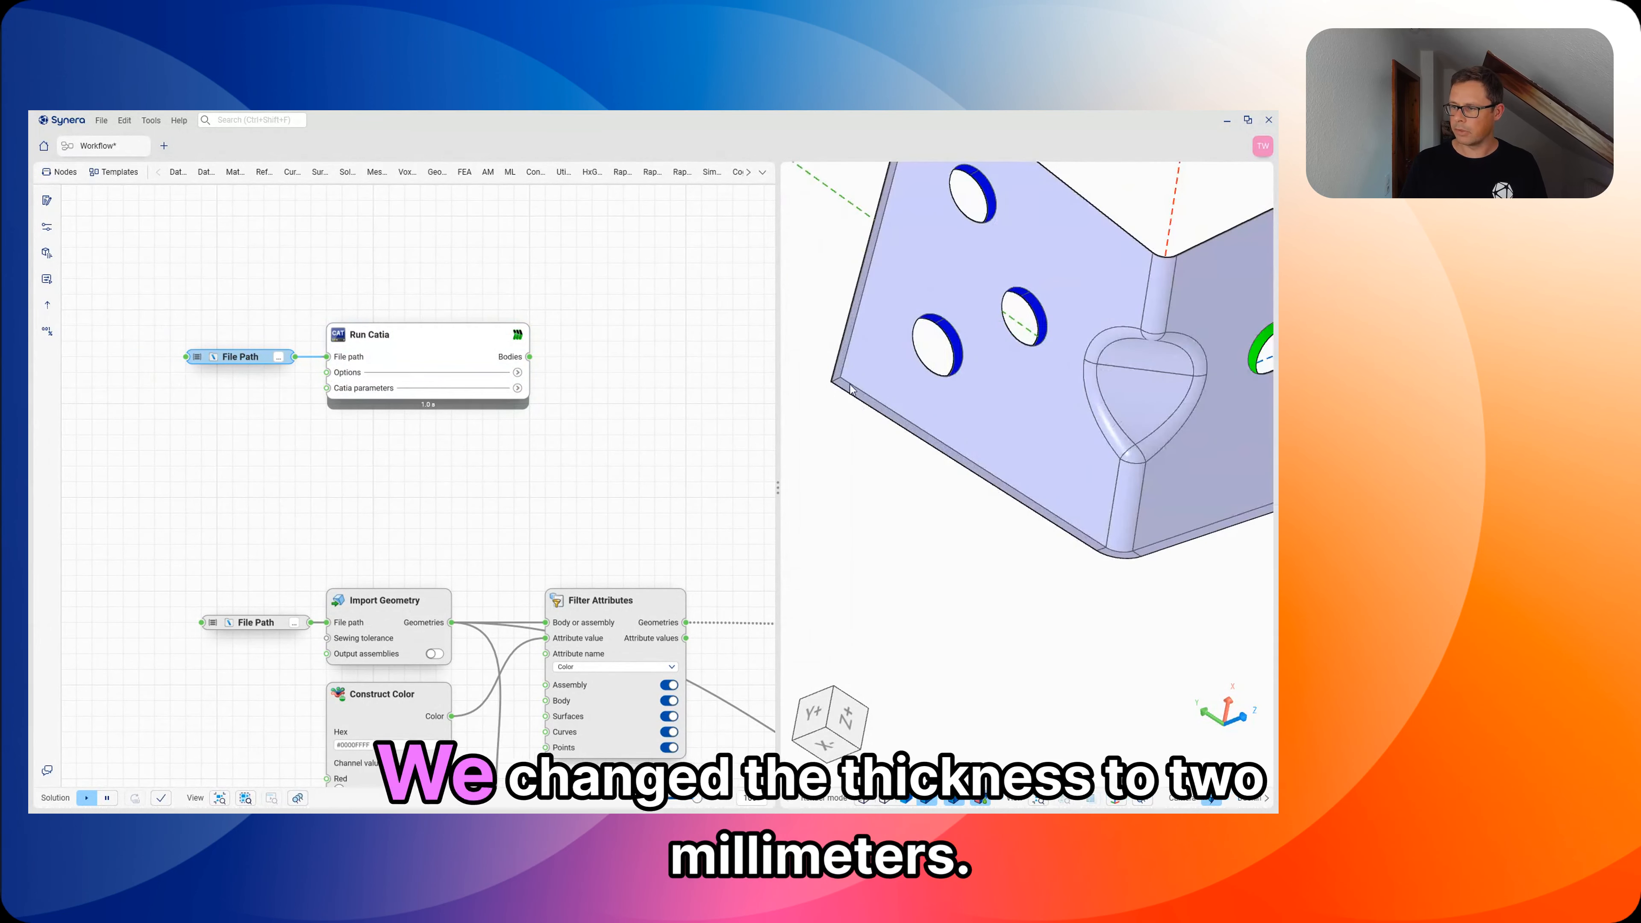
scroll(849, 397, "down", 2)
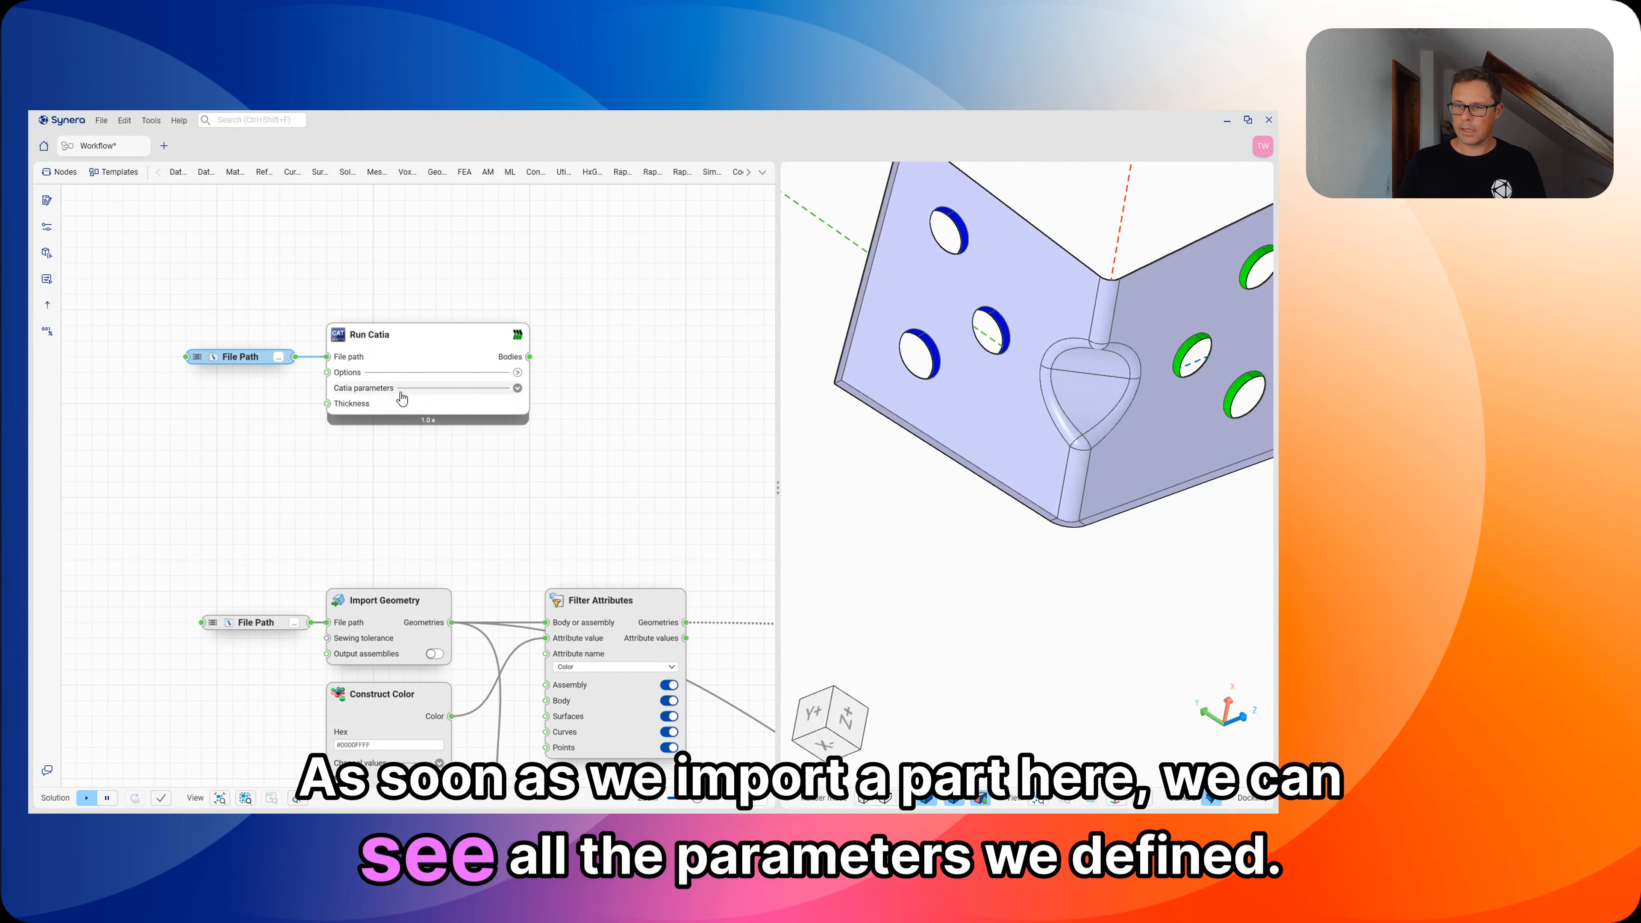
mouse_move(379, 409)
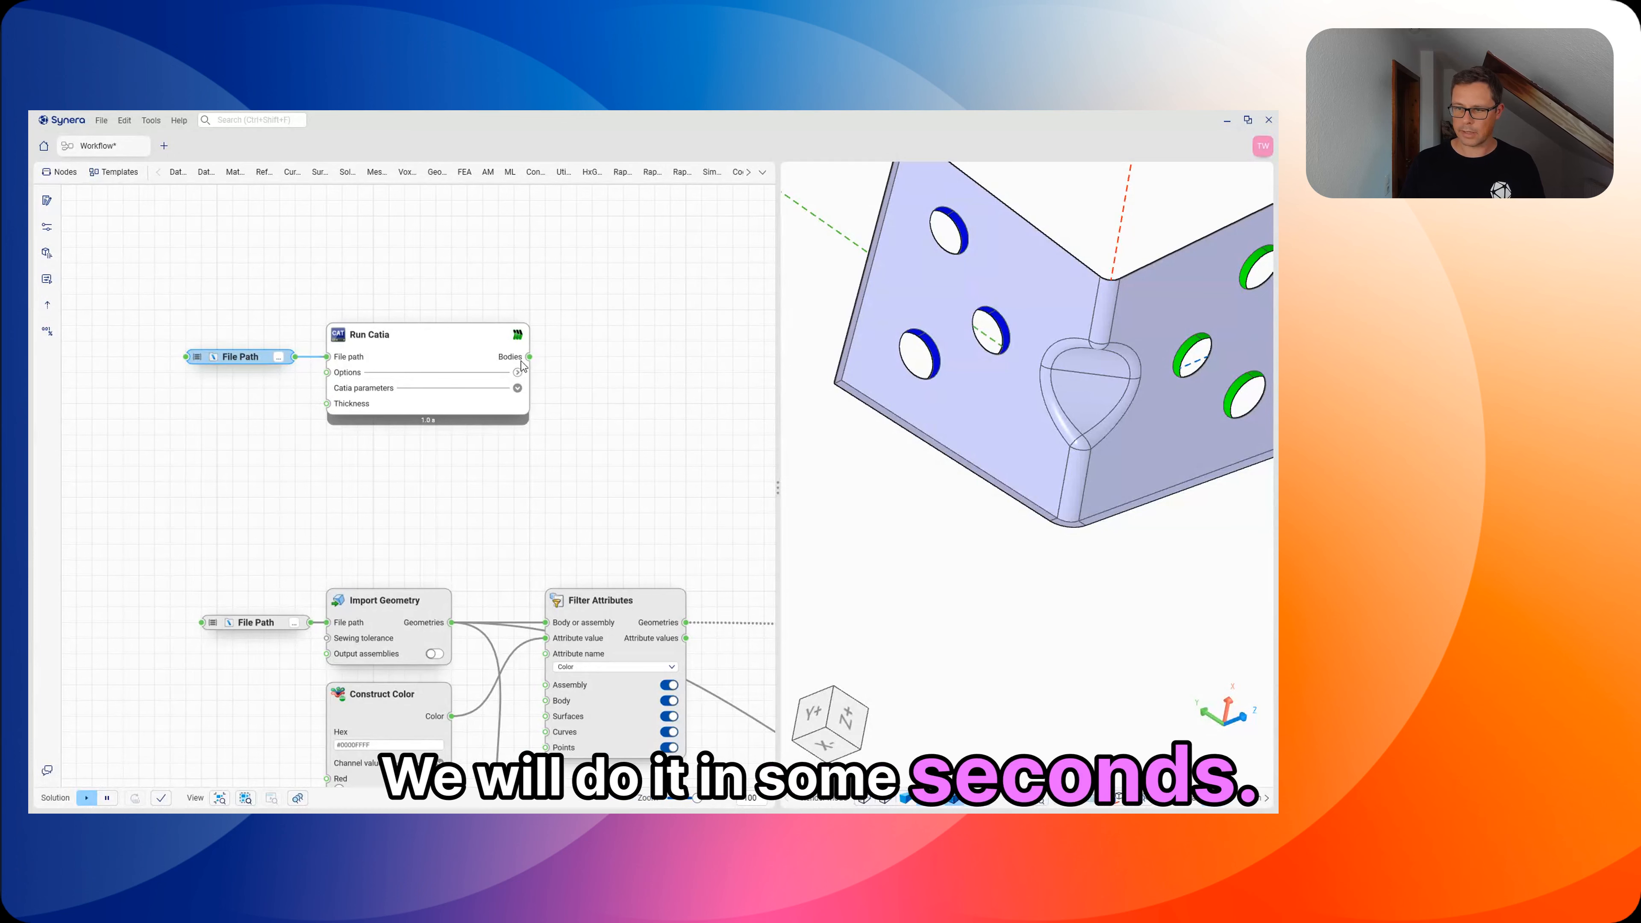
left_click(517, 374)
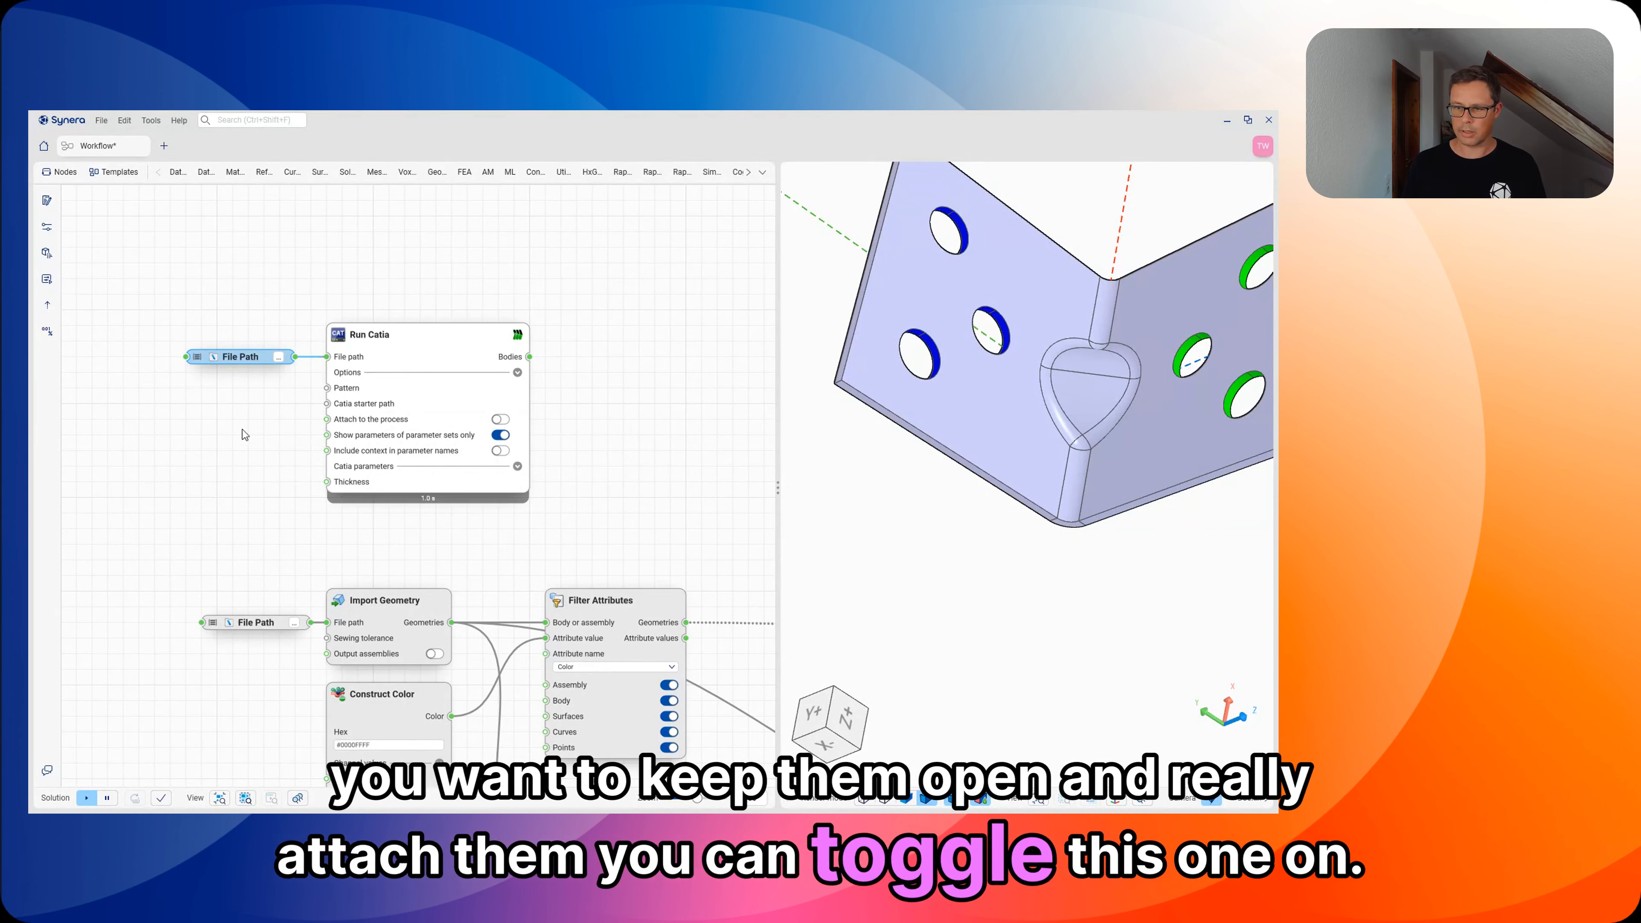
mouse_move(377, 444)
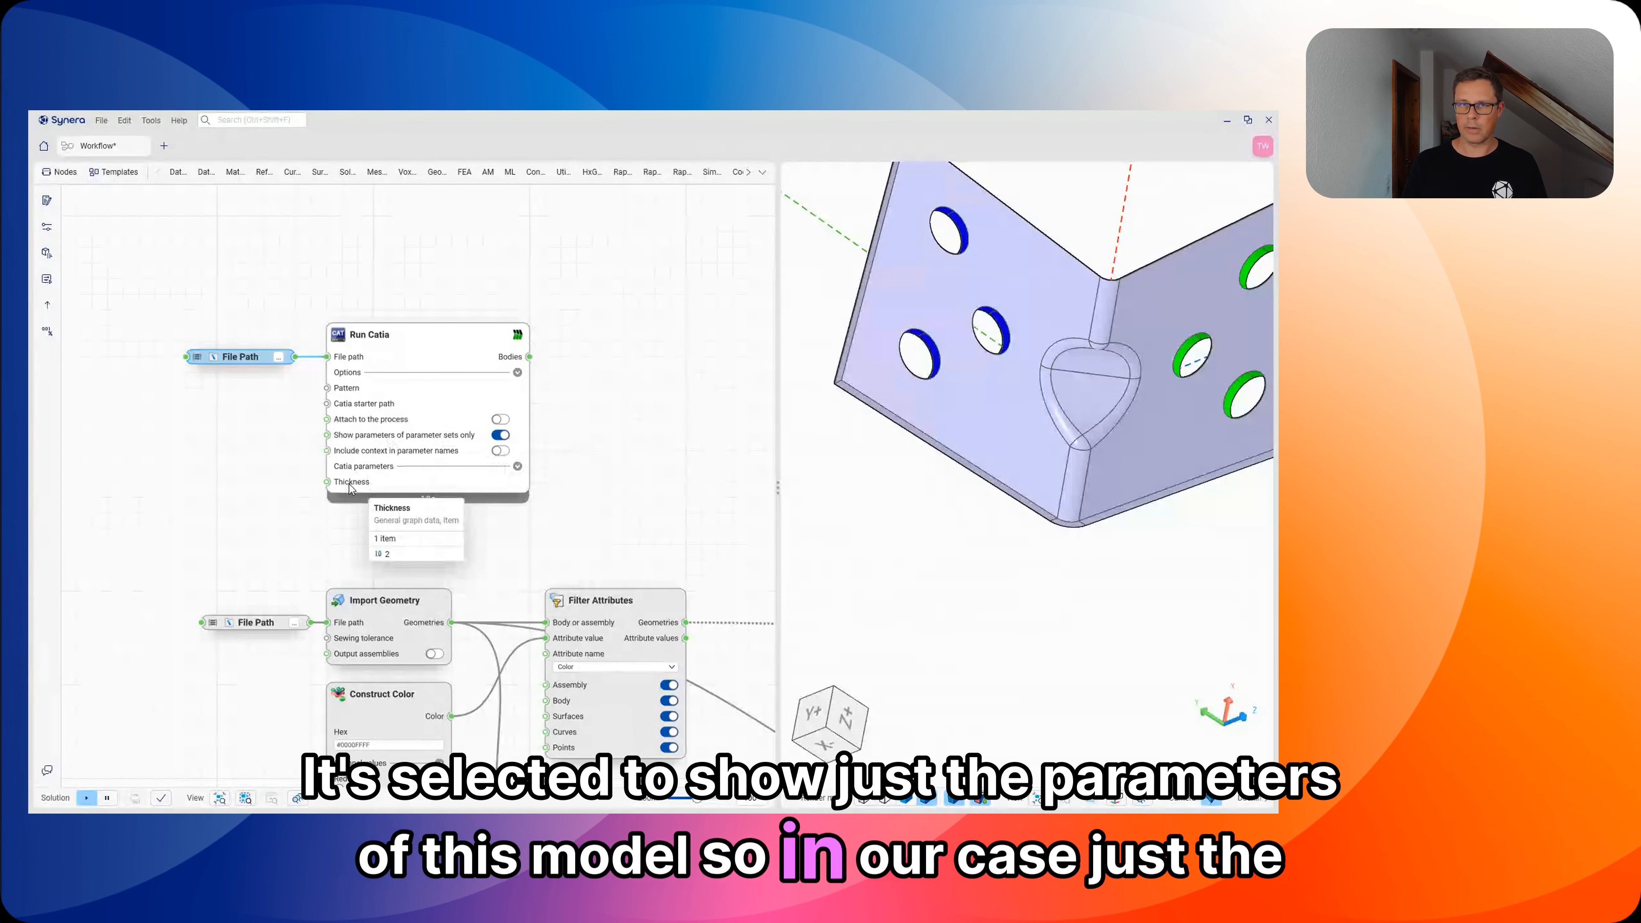
Disable Show parameters of parameter sets only on Run Catia, look through the full parameter list, and re-enable the option
left_click(501, 435)
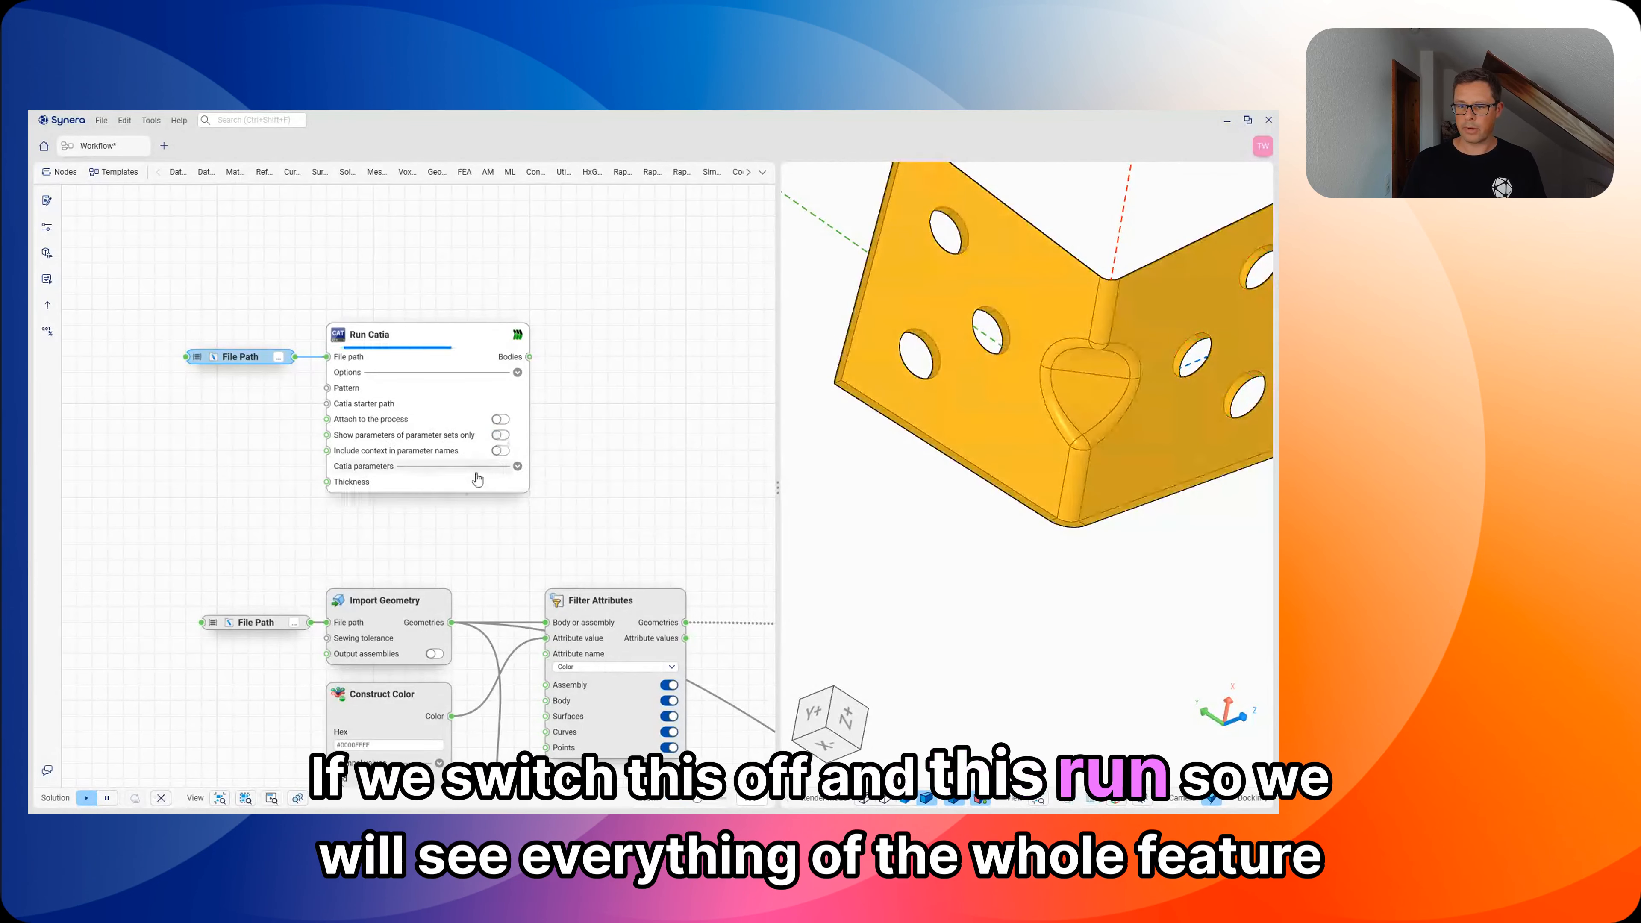
mouse_move(363, 486)
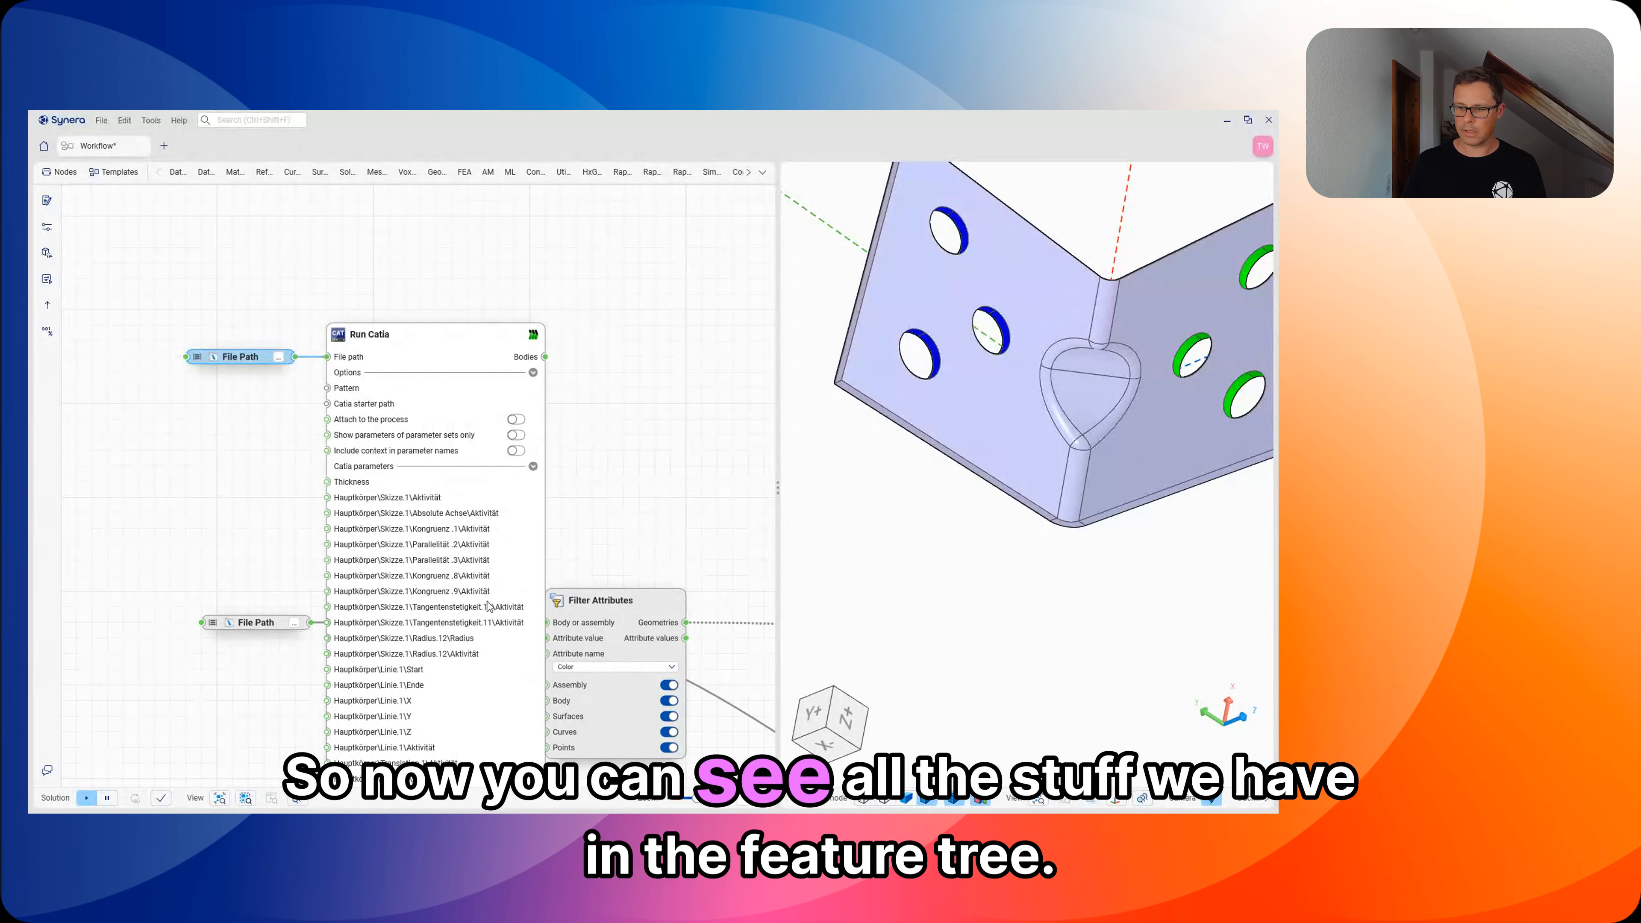
scroll(487, 606, "down", 5)
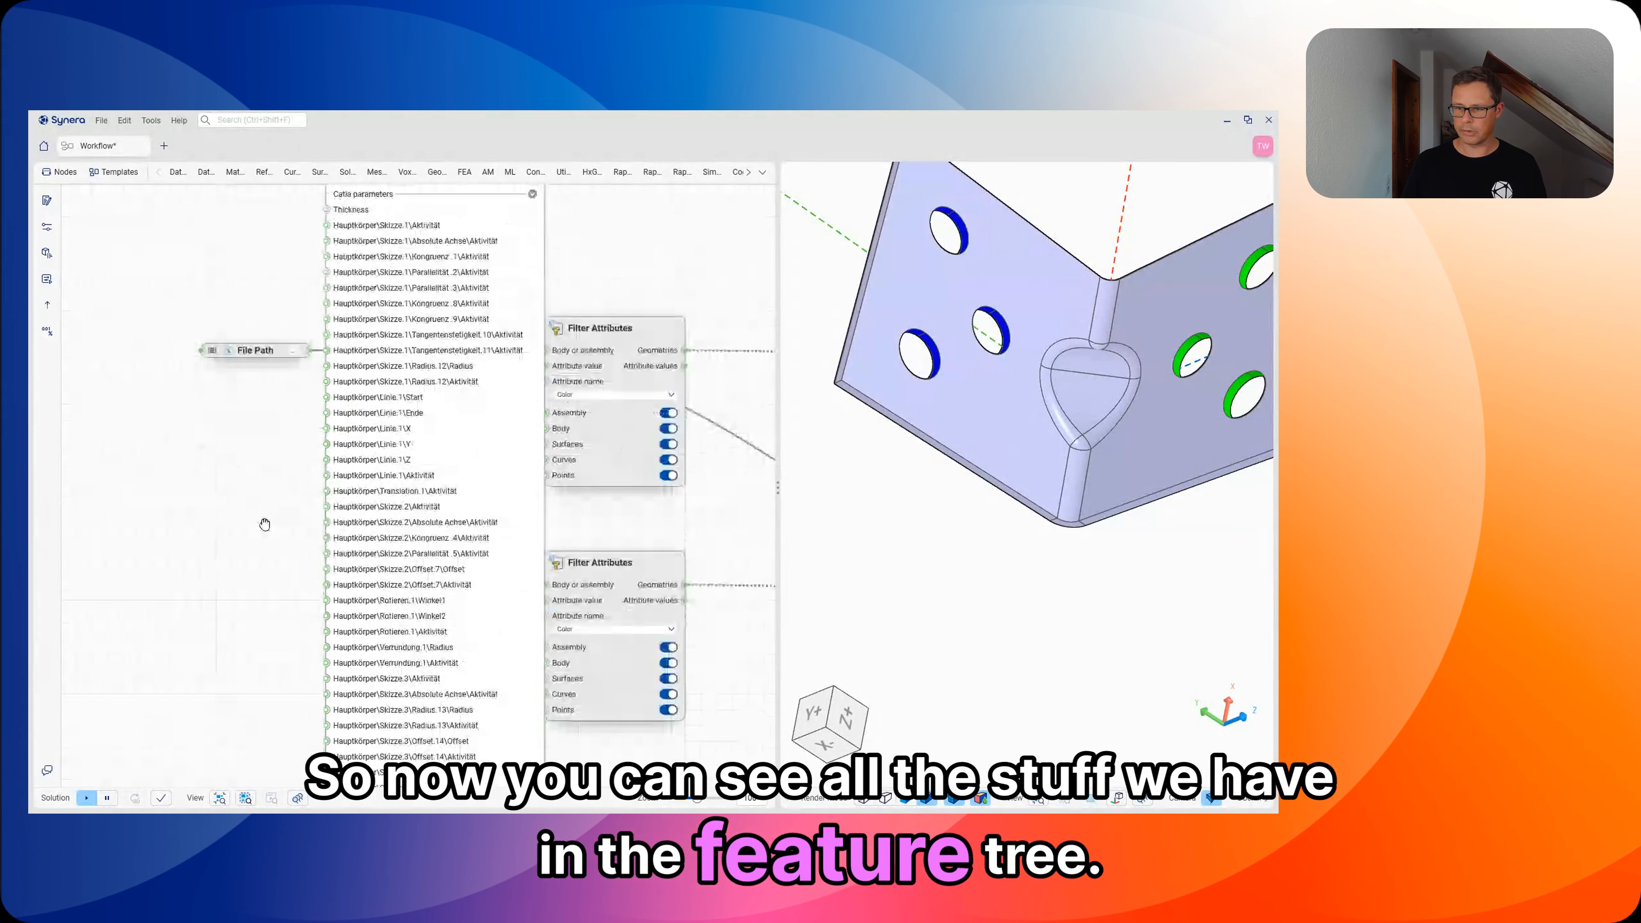
middle_click_drag(265, 525, 230, 483)
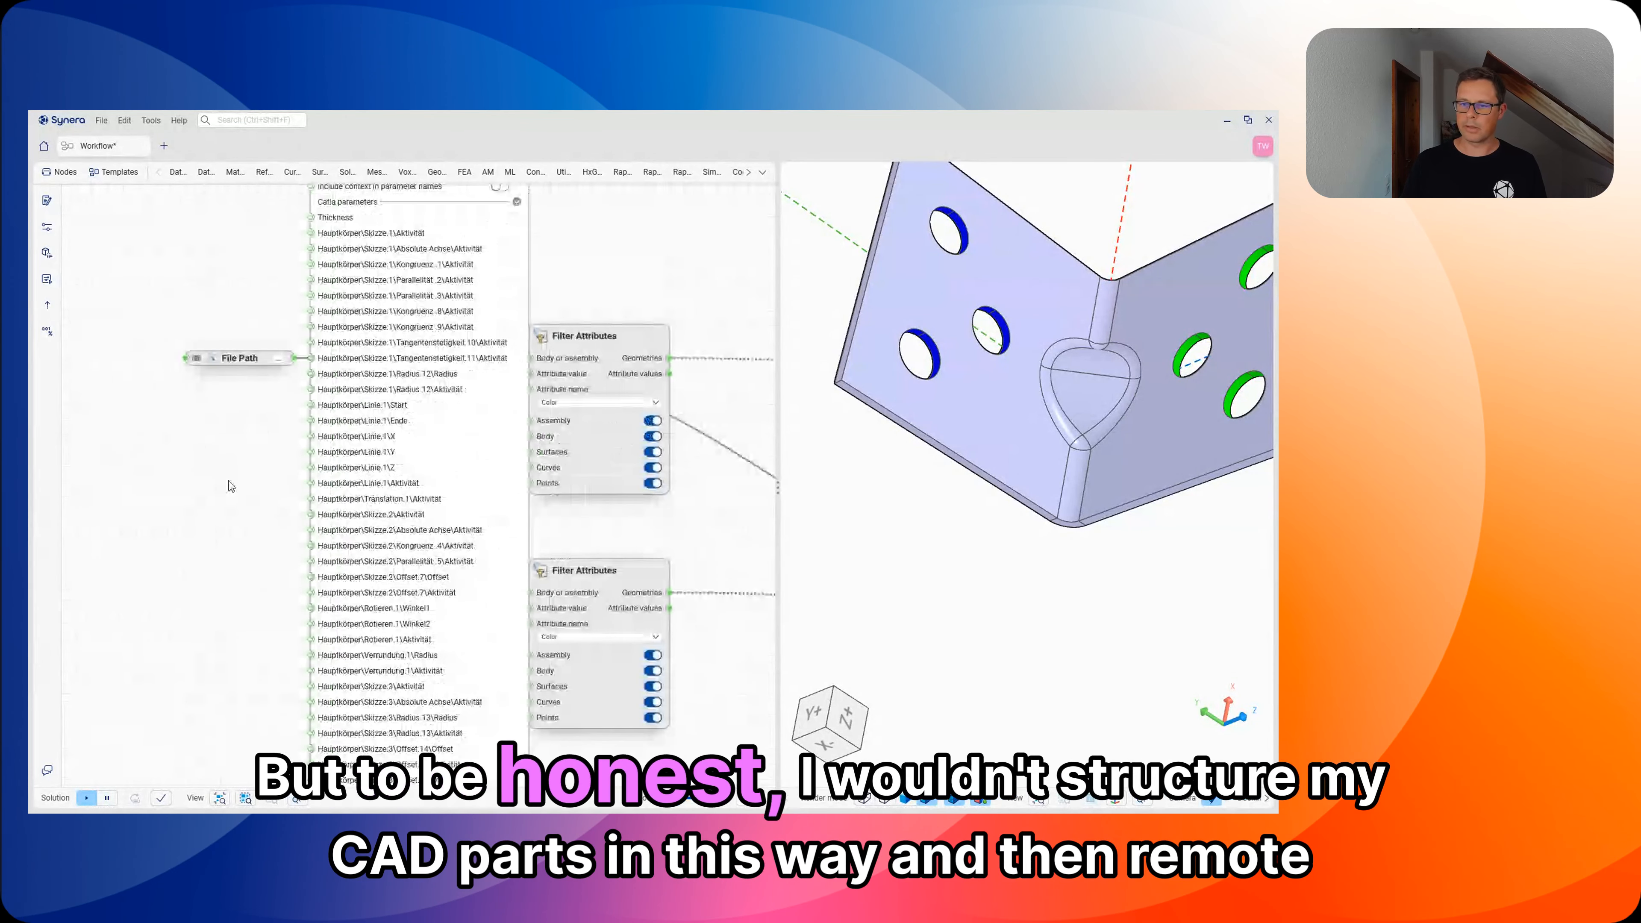
scroll(231, 486, "up", 4)
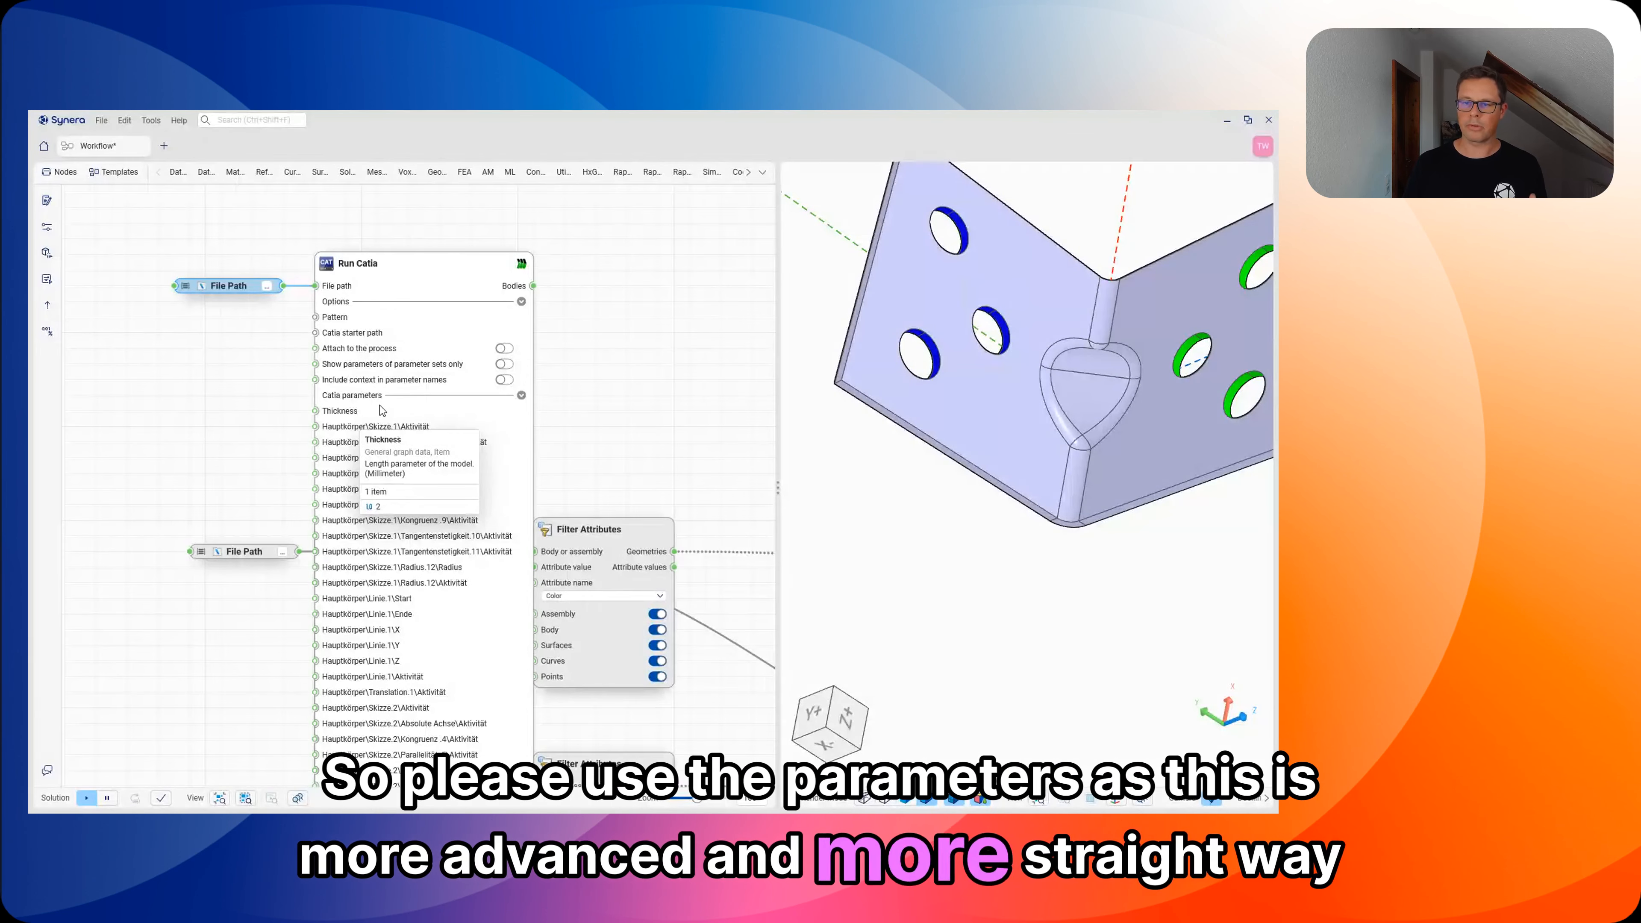
left_click(505, 364)
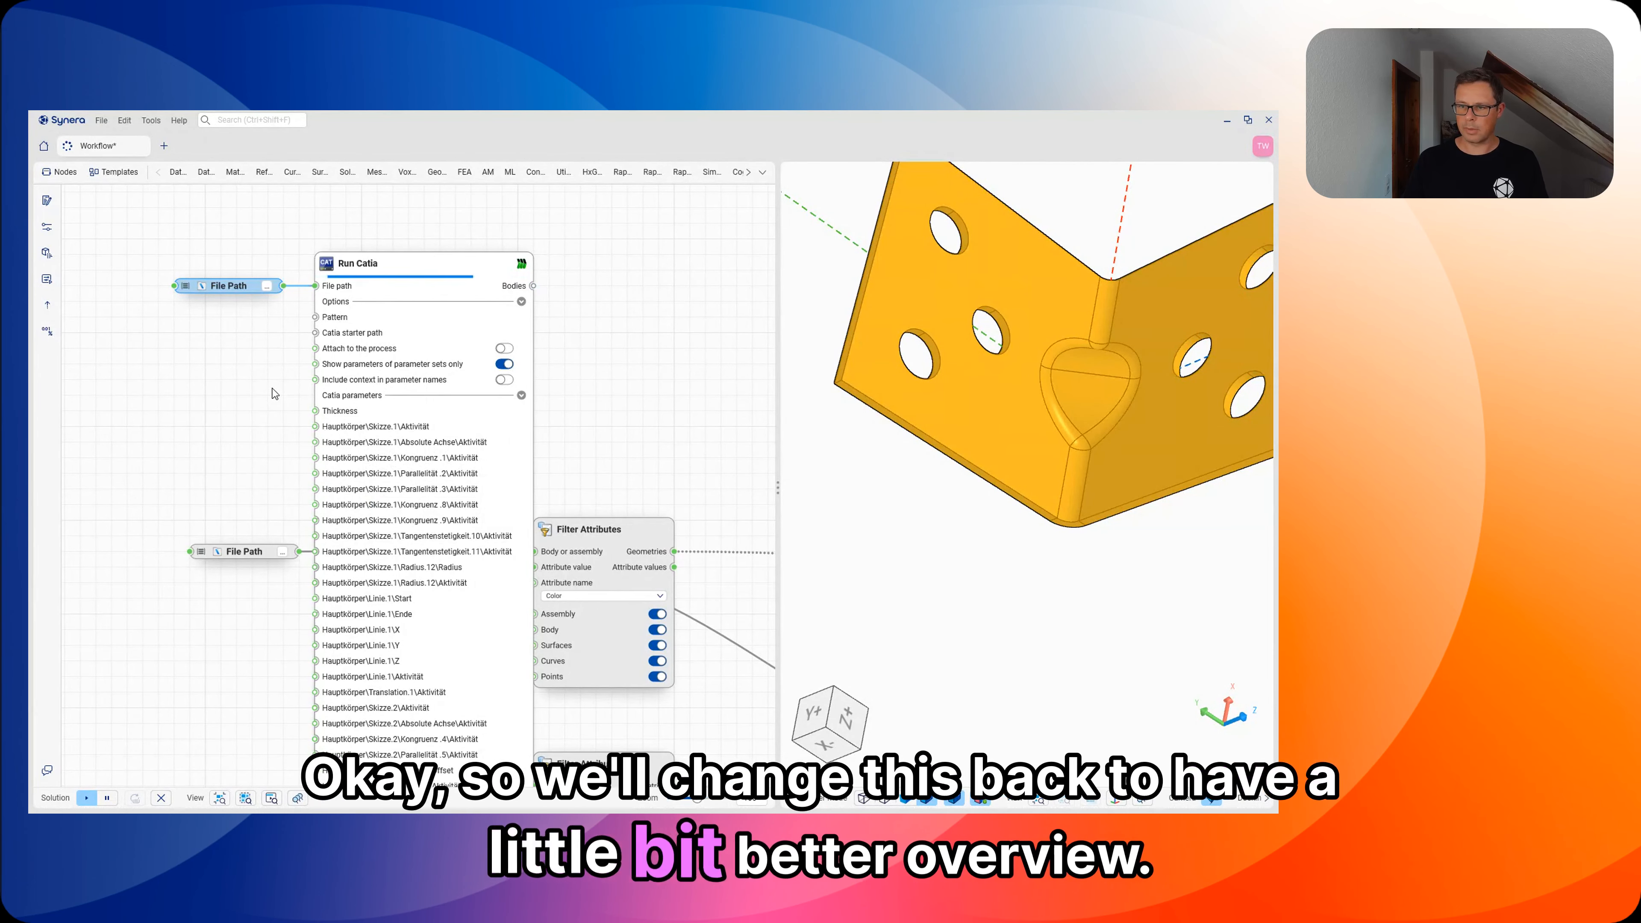
Add a number slider with value 1 beside the Run Catia node's Thickness input
middle_click_drag(168, 430, 251, 437)
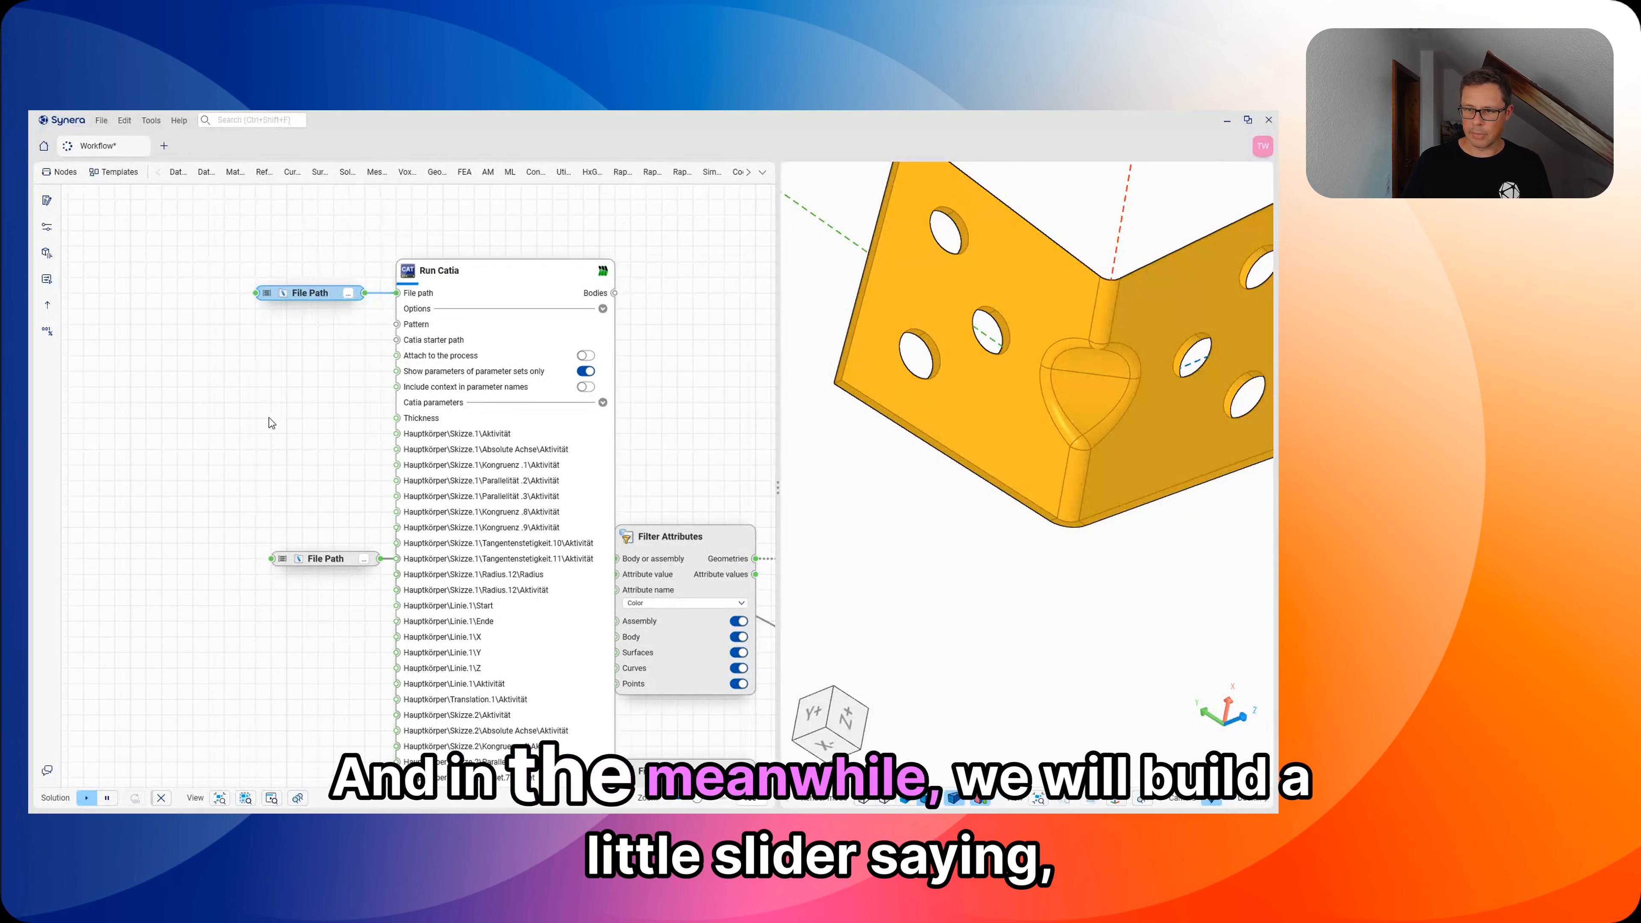
right_click(270, 419)
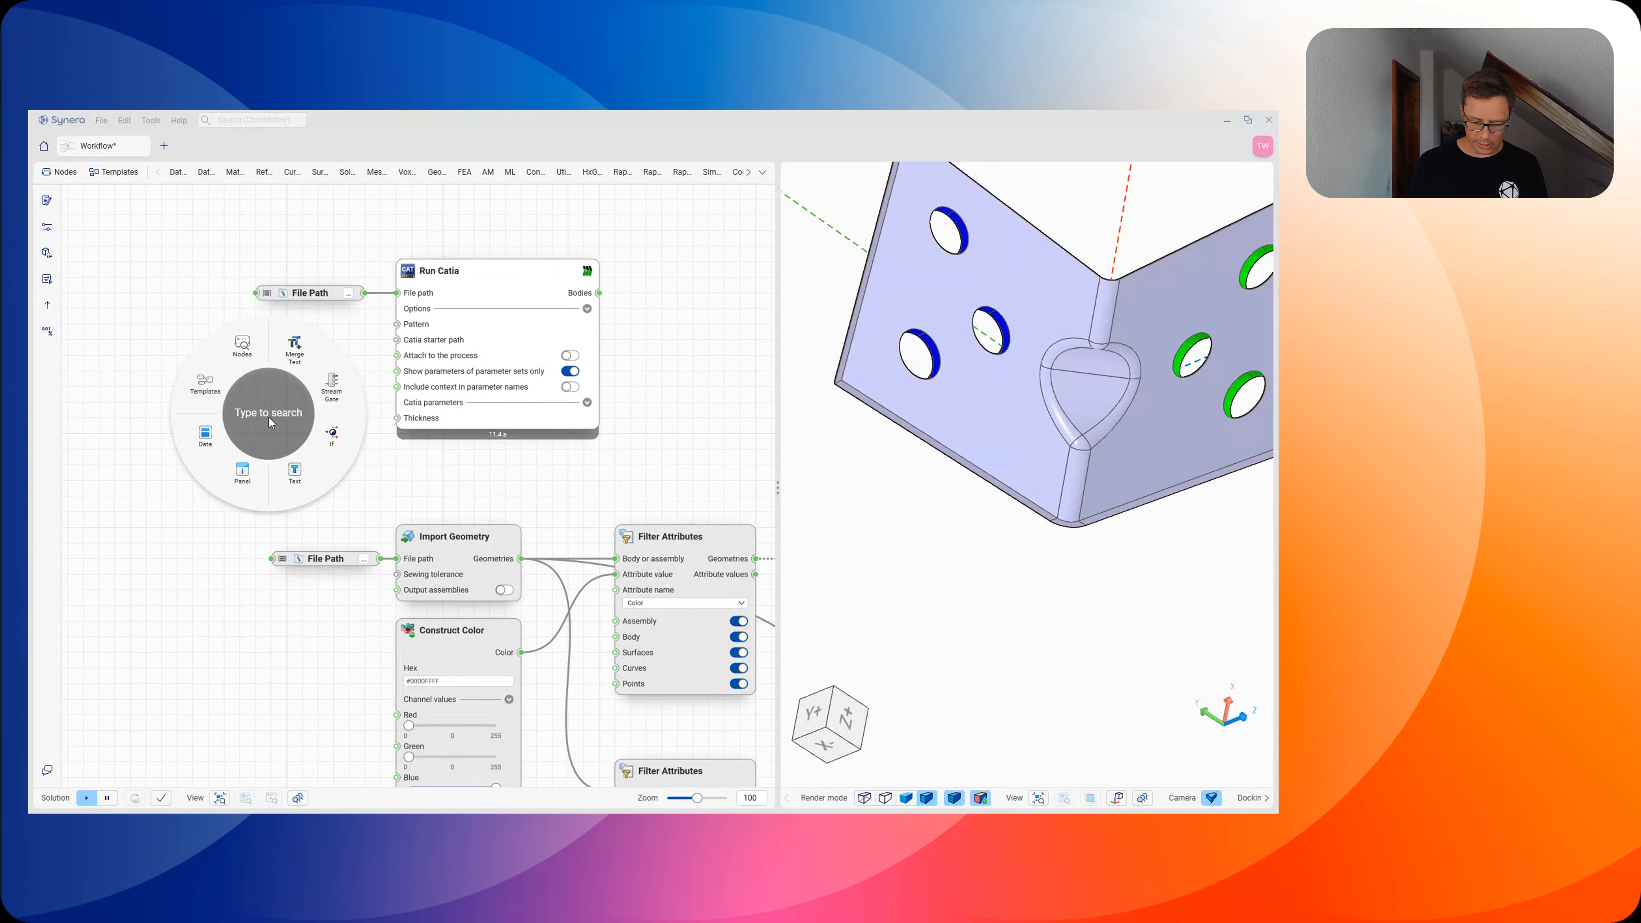
type("1")
key("Return")
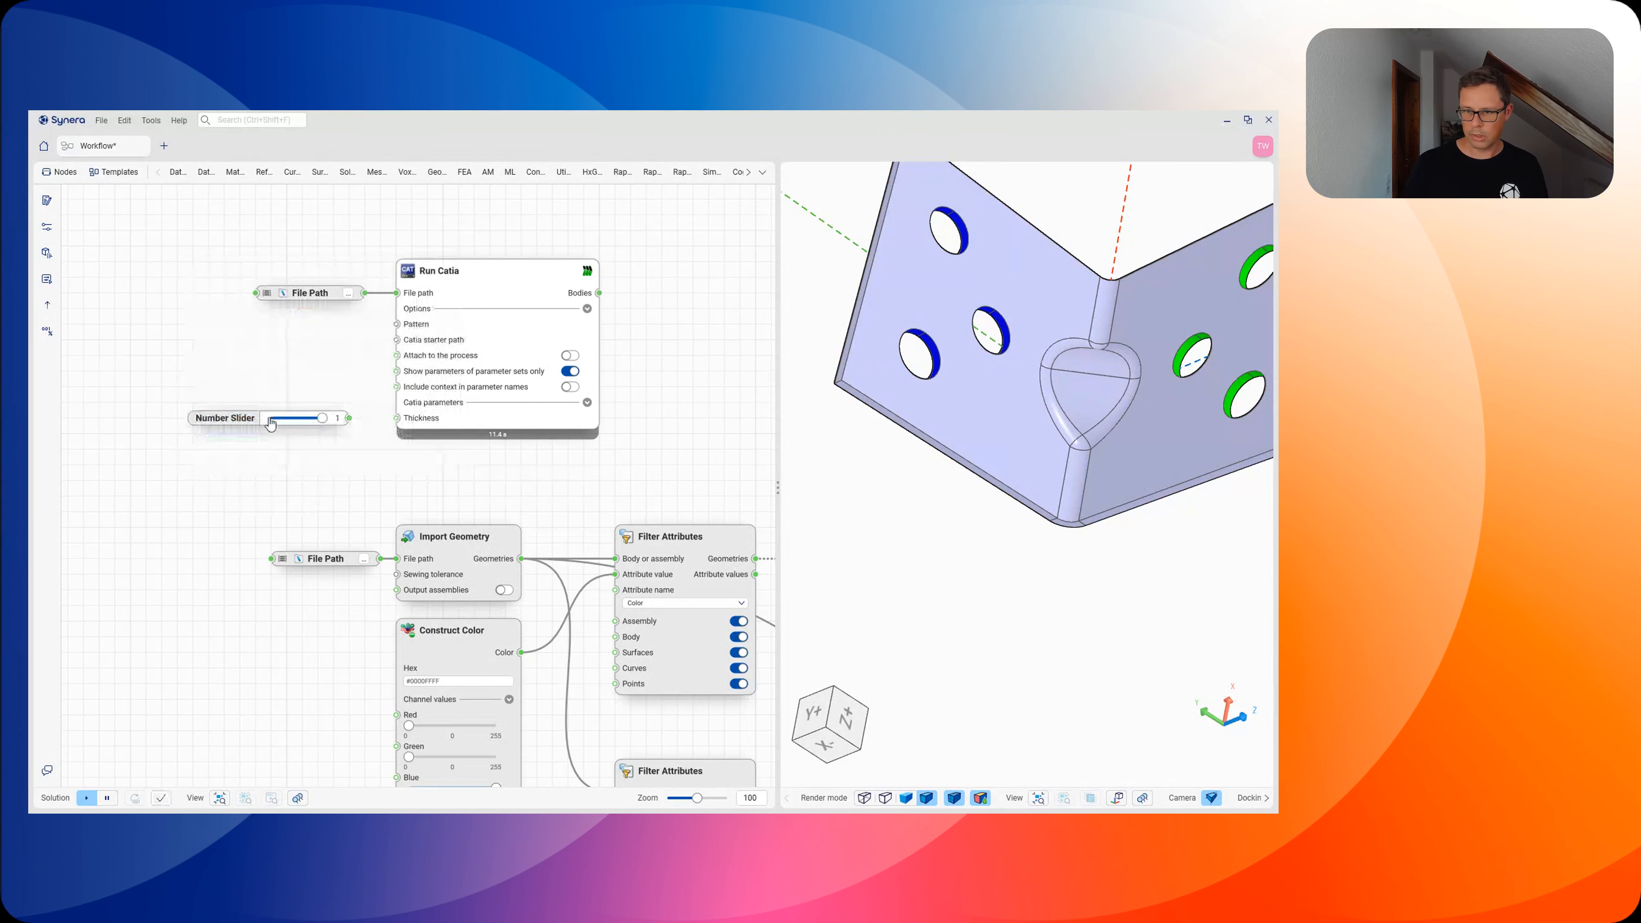
Configure the slider as Thickness with decimal rounding to 1 digit, minimum 0.7 and maximum 3
left_click(337, 419)
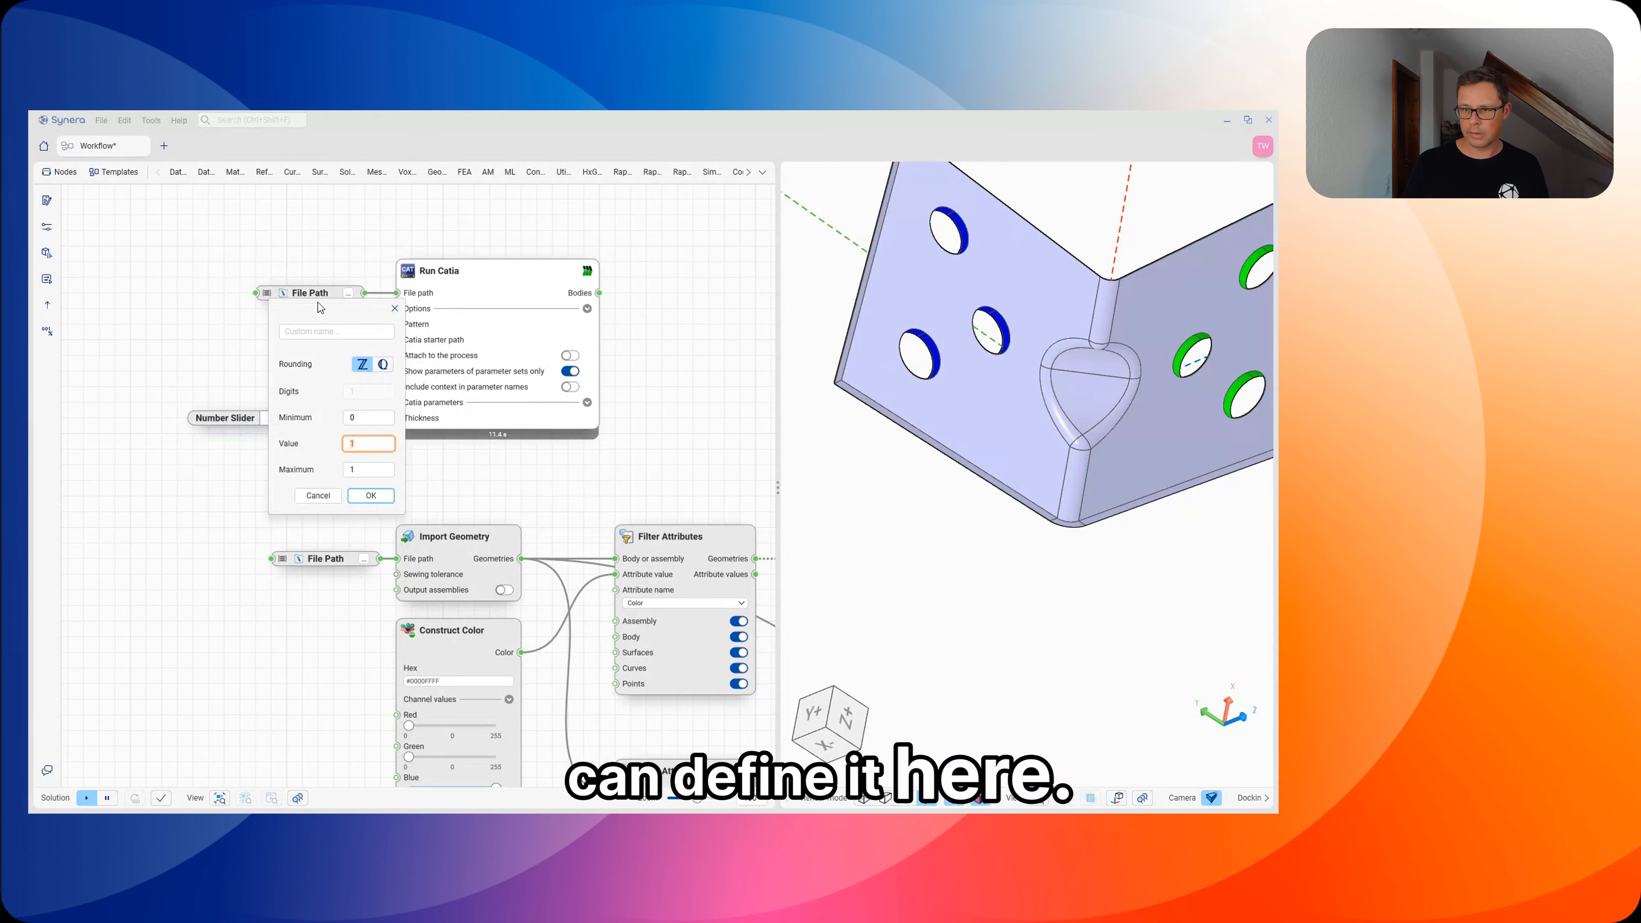
type("Th")
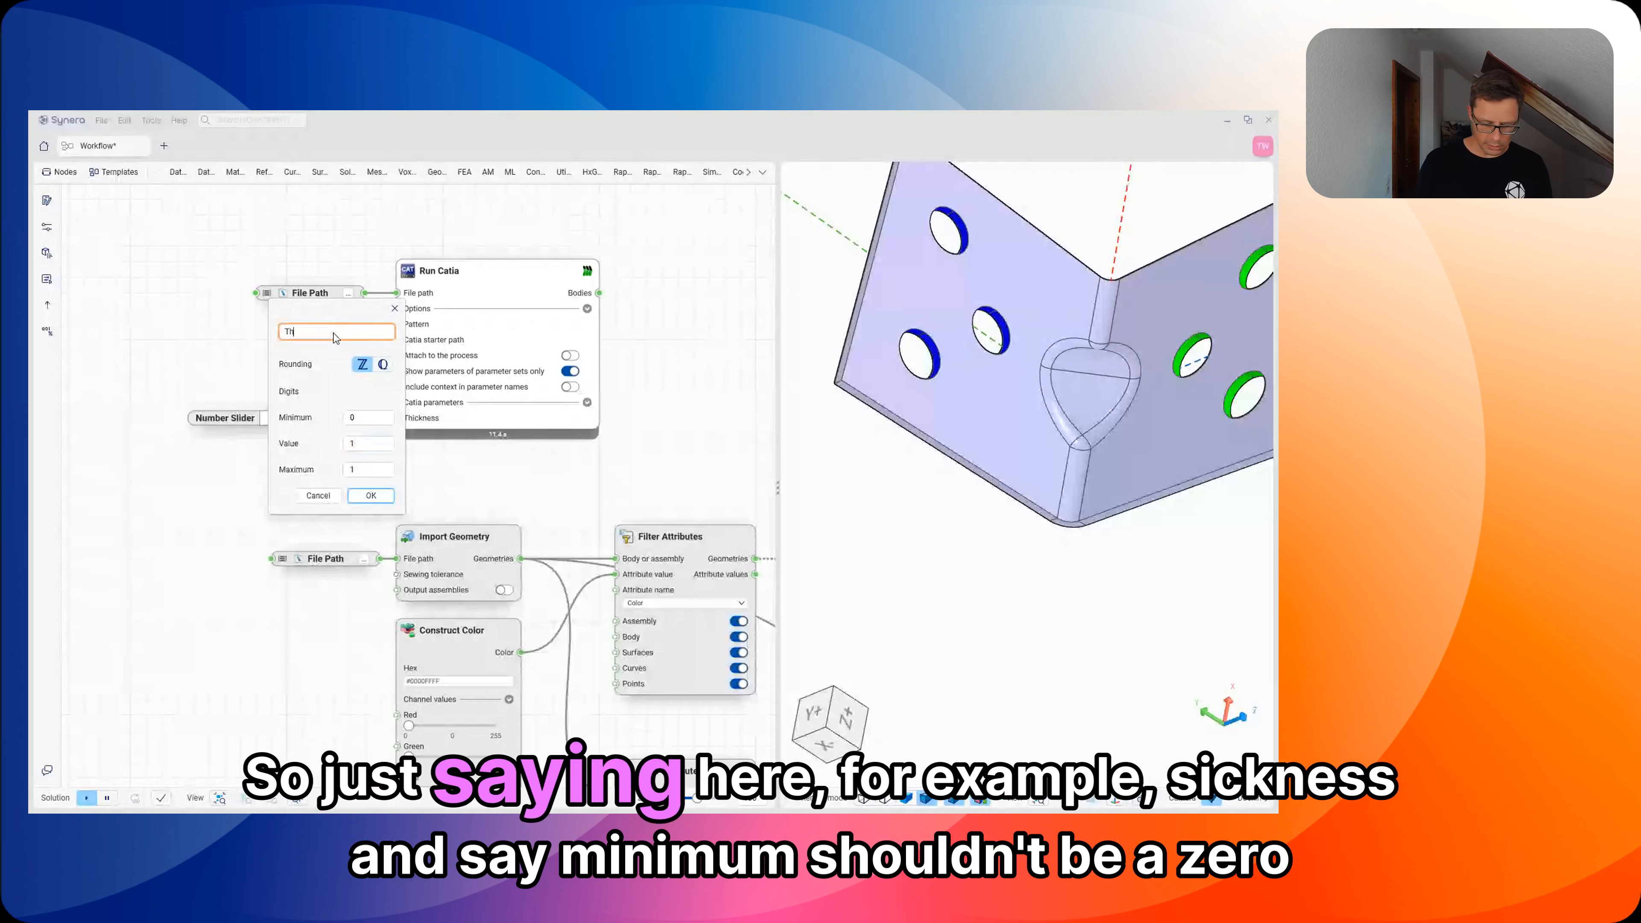
type("ickness")
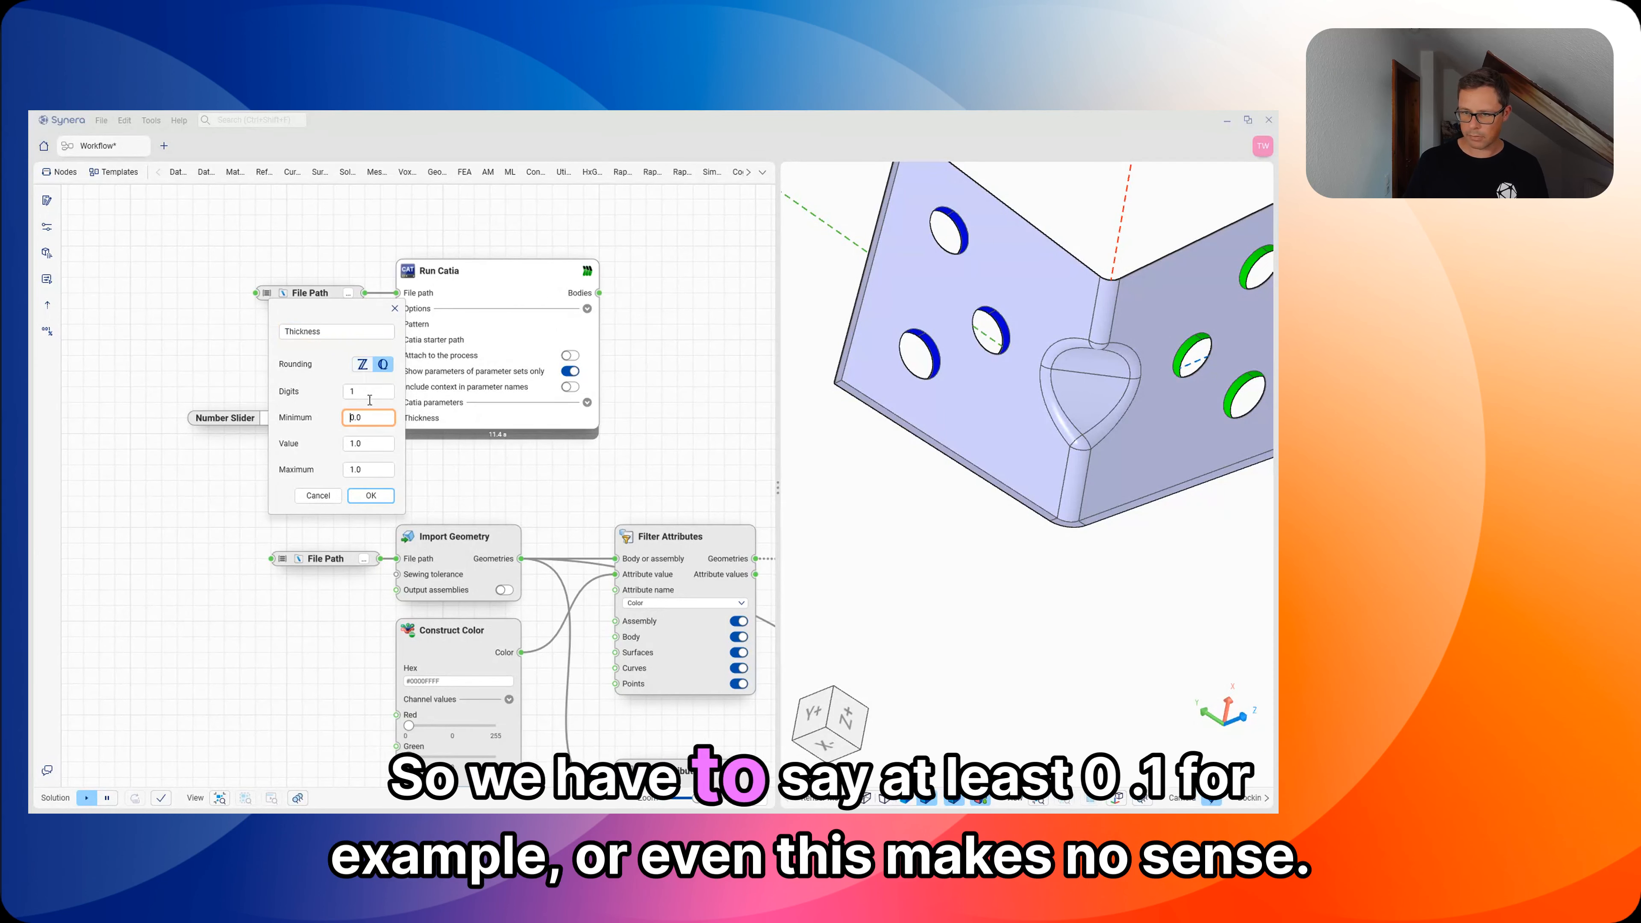
double_click(358, 421)
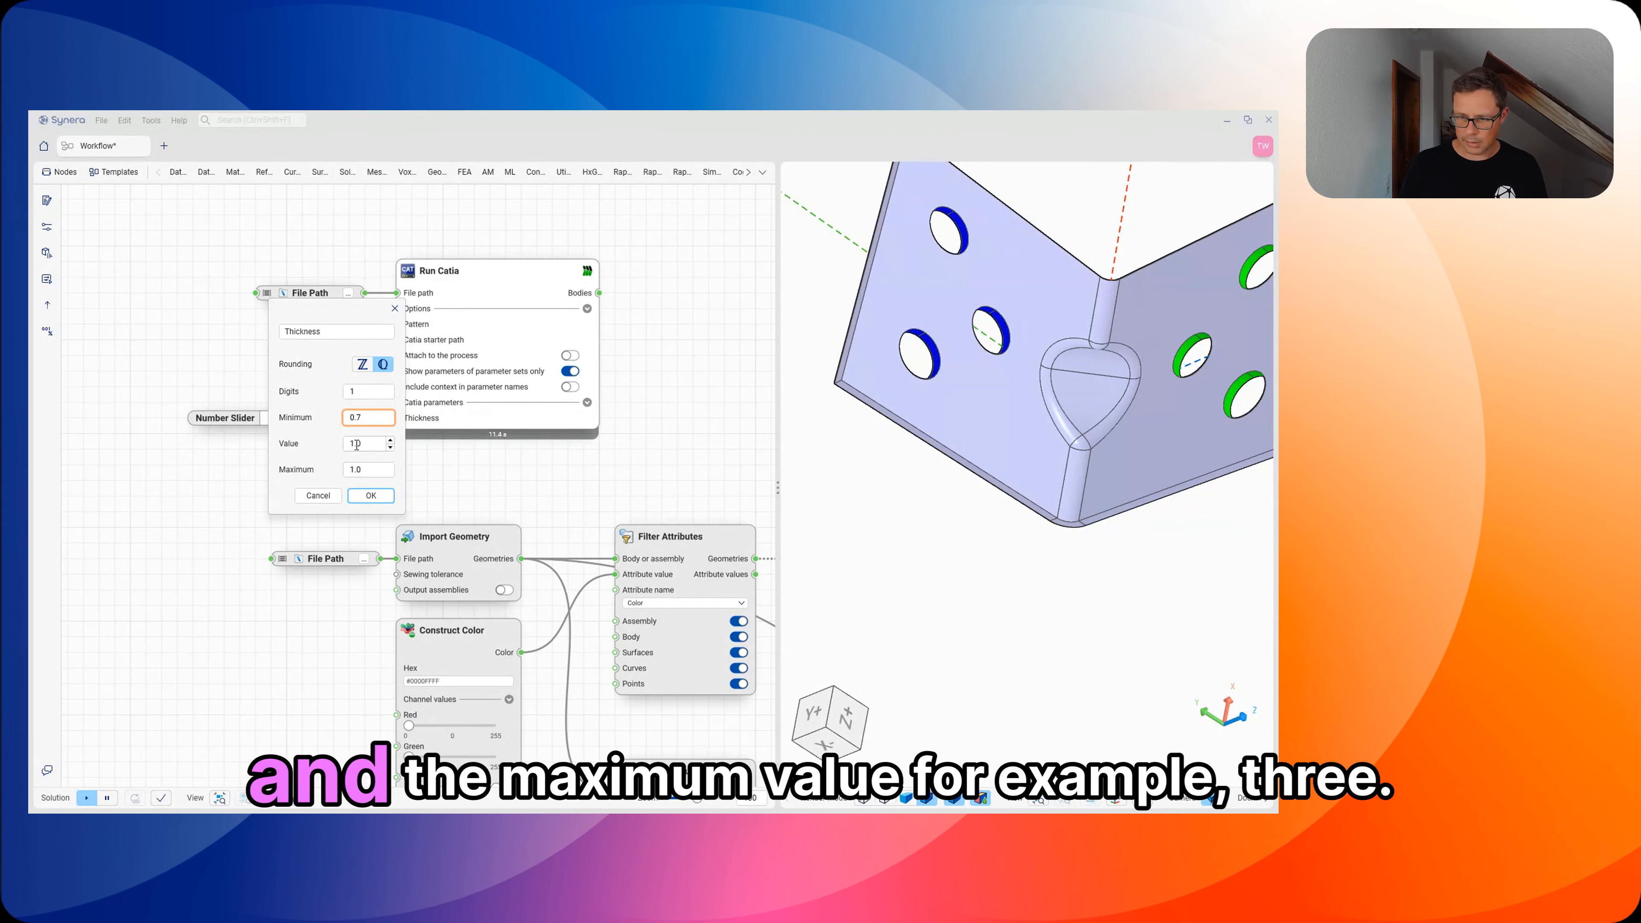
double_click(364, 472)
type("3")
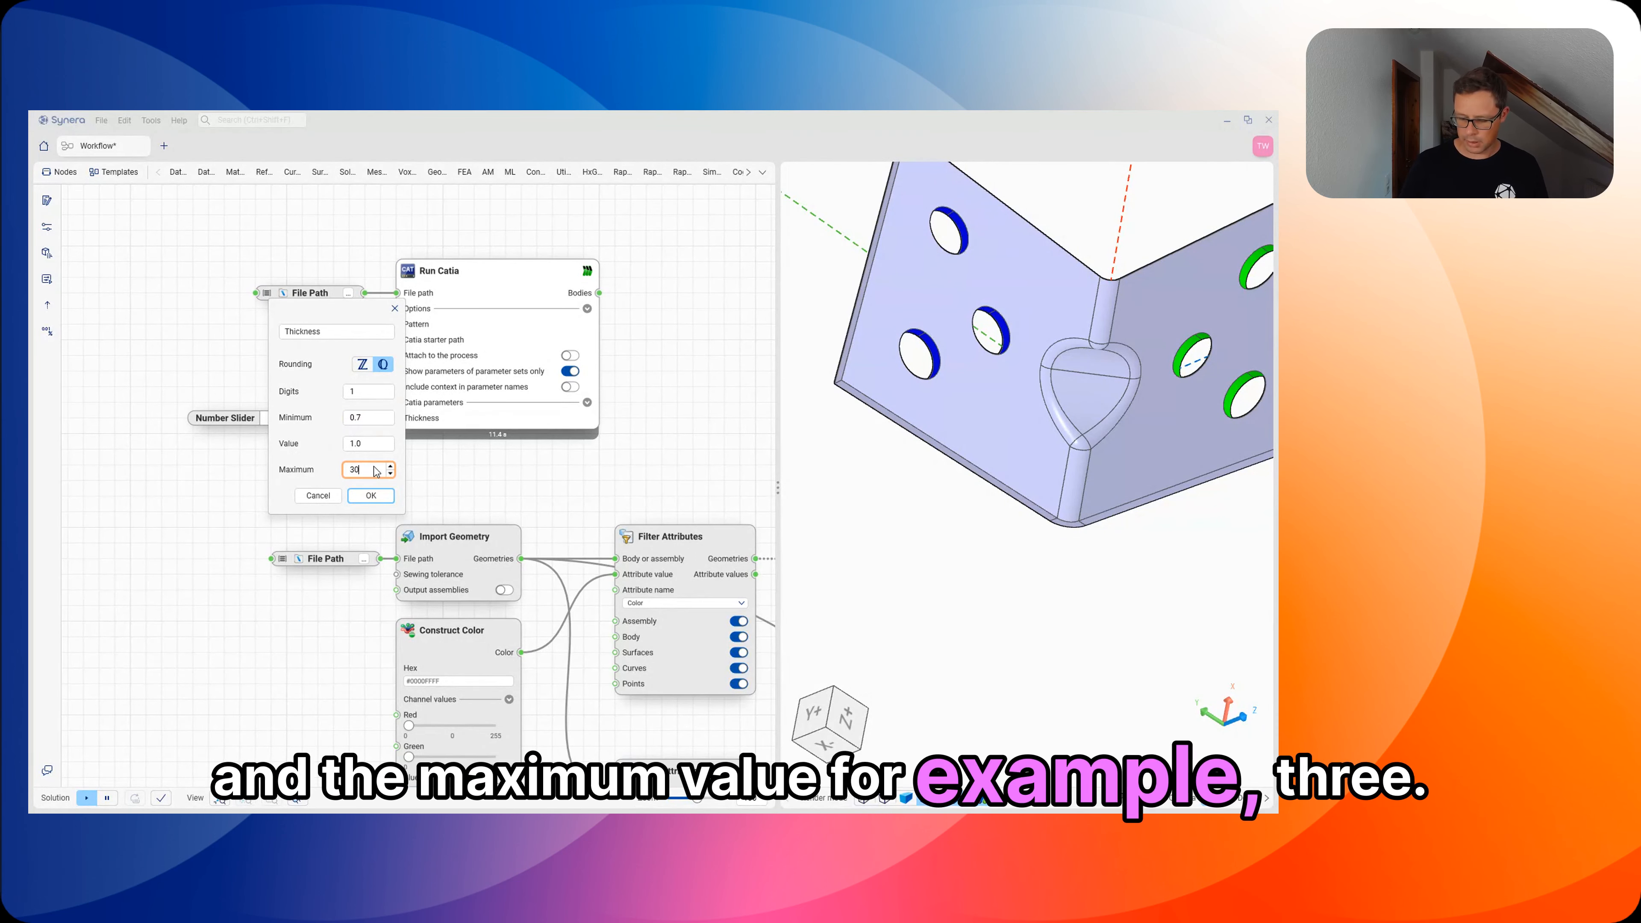
left_click(374, 496)
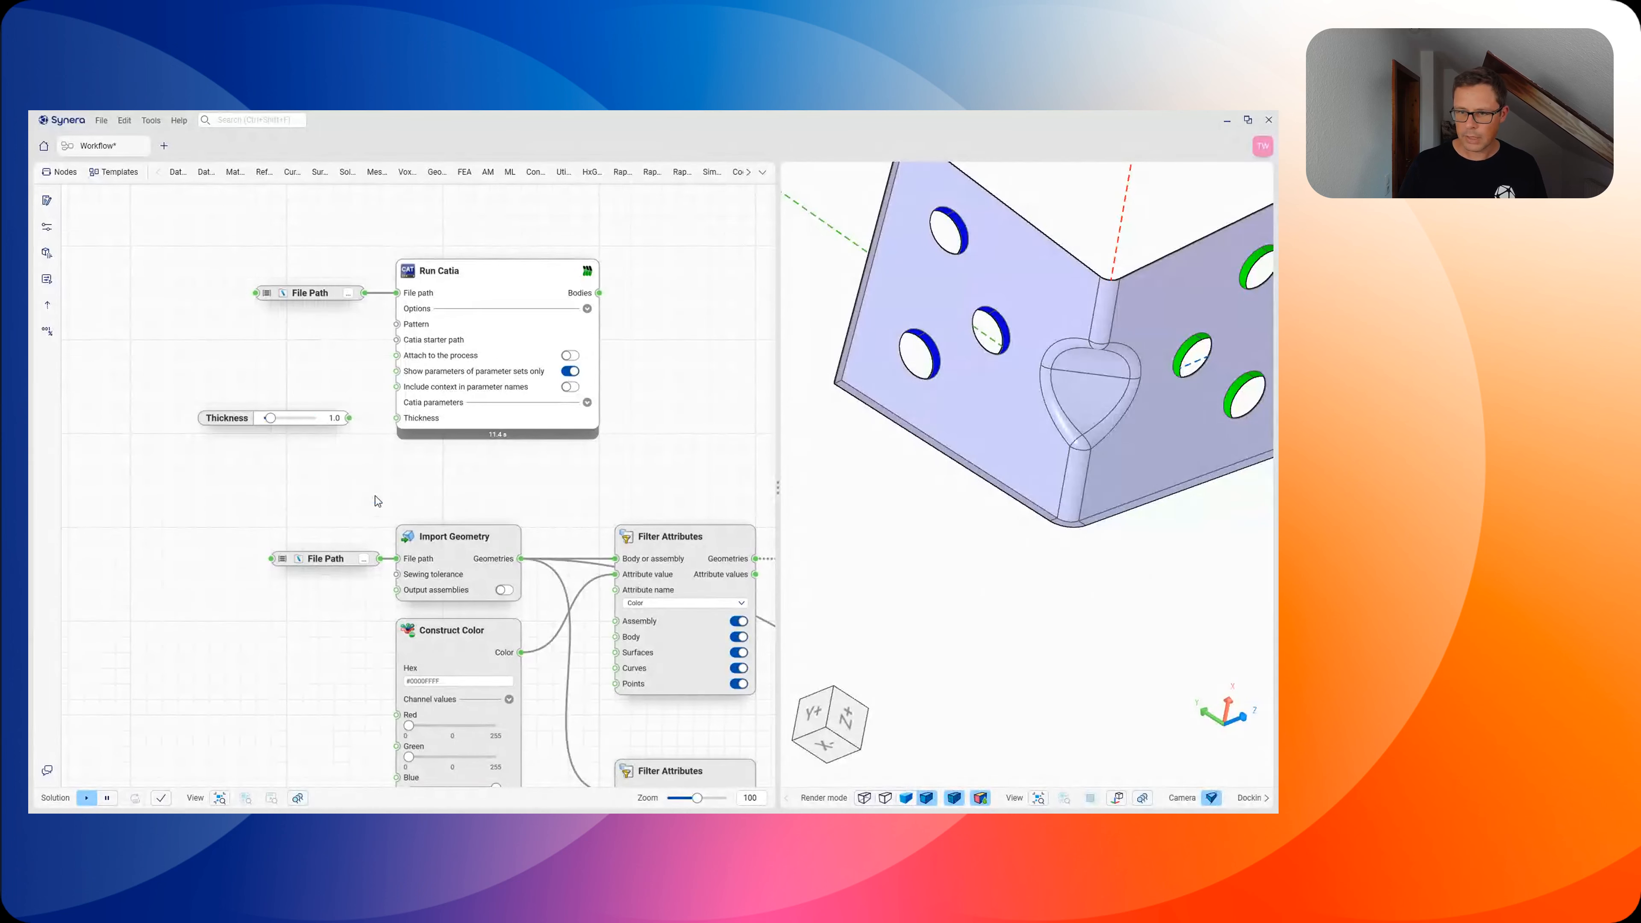
Align the Thickness slider with Run Catia's Thickness input, set it to 1.0 and connect the two
left_click_drag(270, 417, 356, 432)
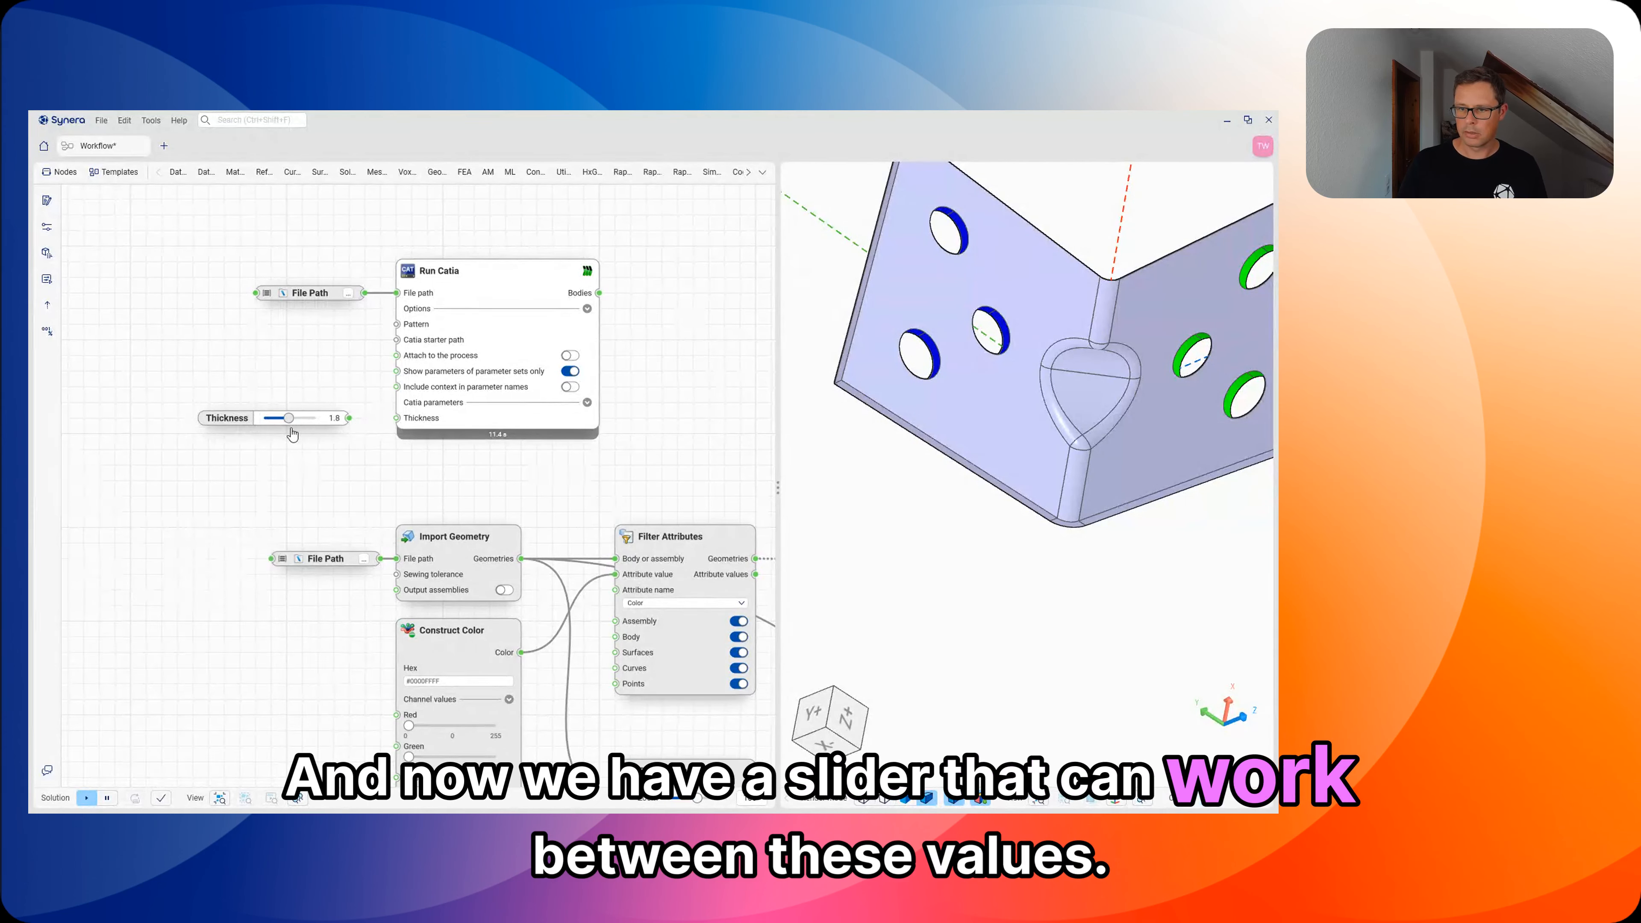
left_click_drag(230, 422, 230, 391)
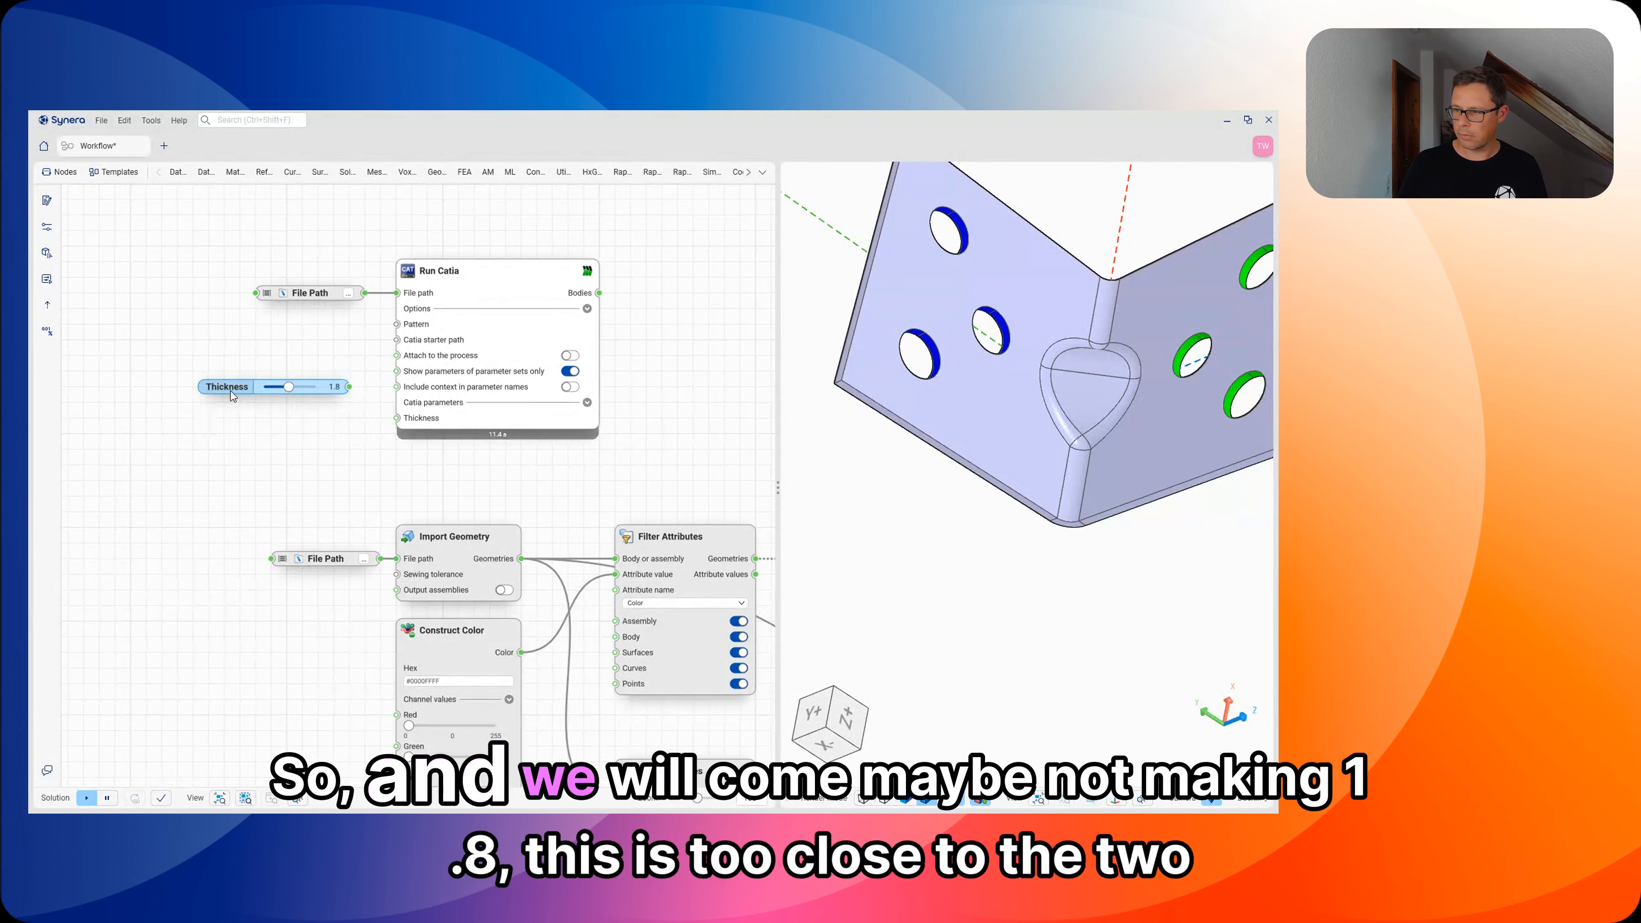
left_click_drag(233, 397, 270, 429)
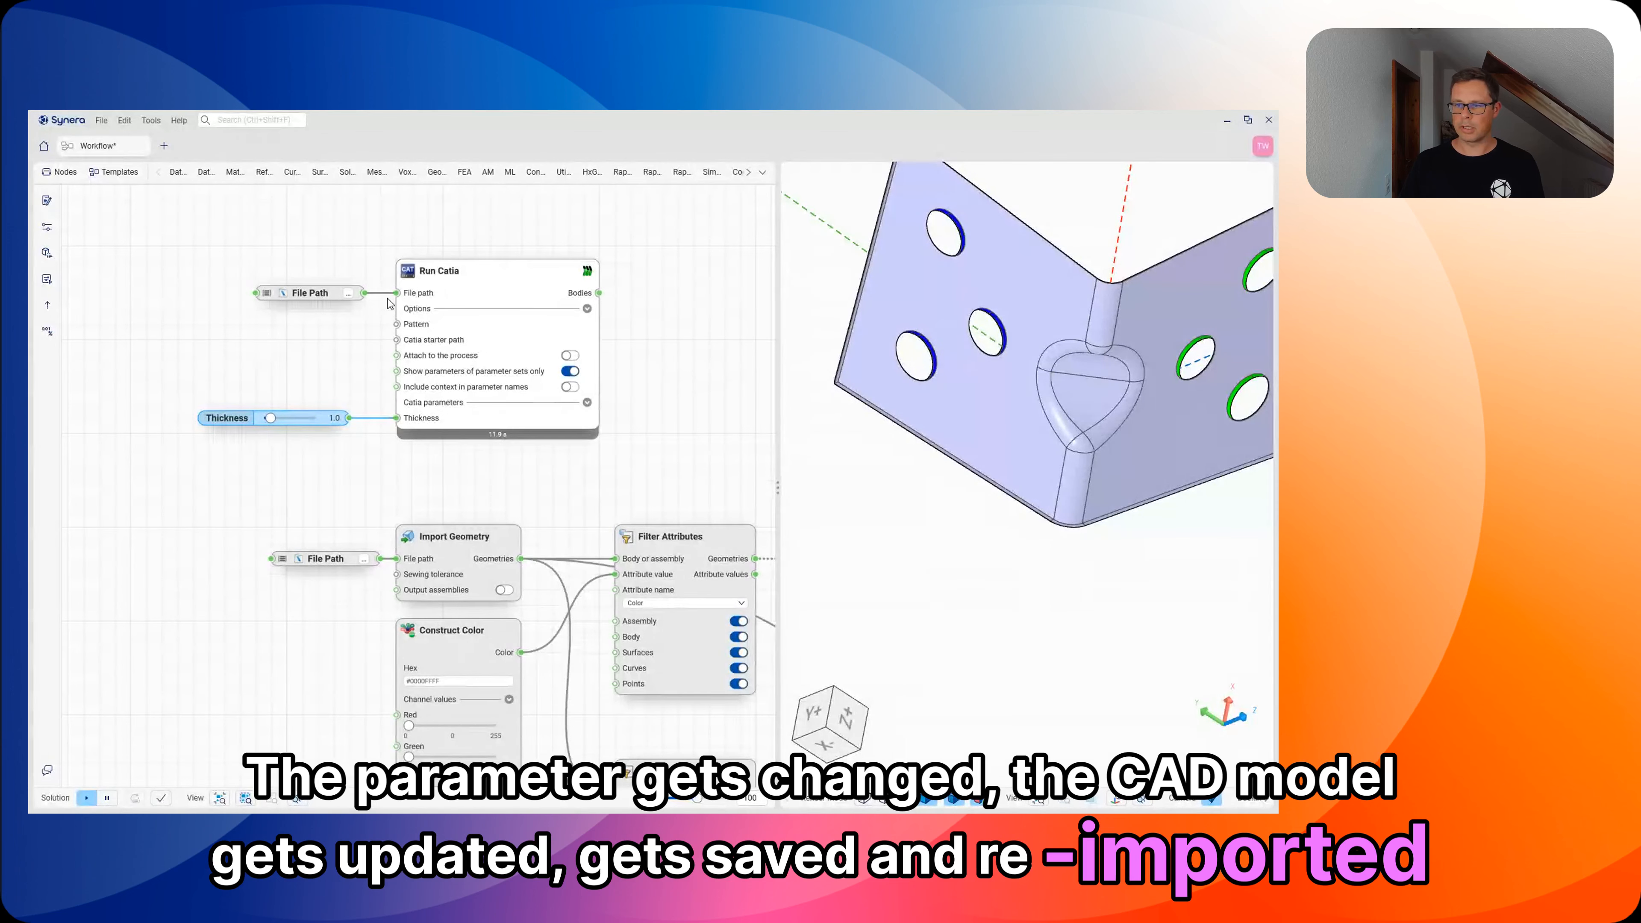
middle_click_drag(633, 462, 551, 480)
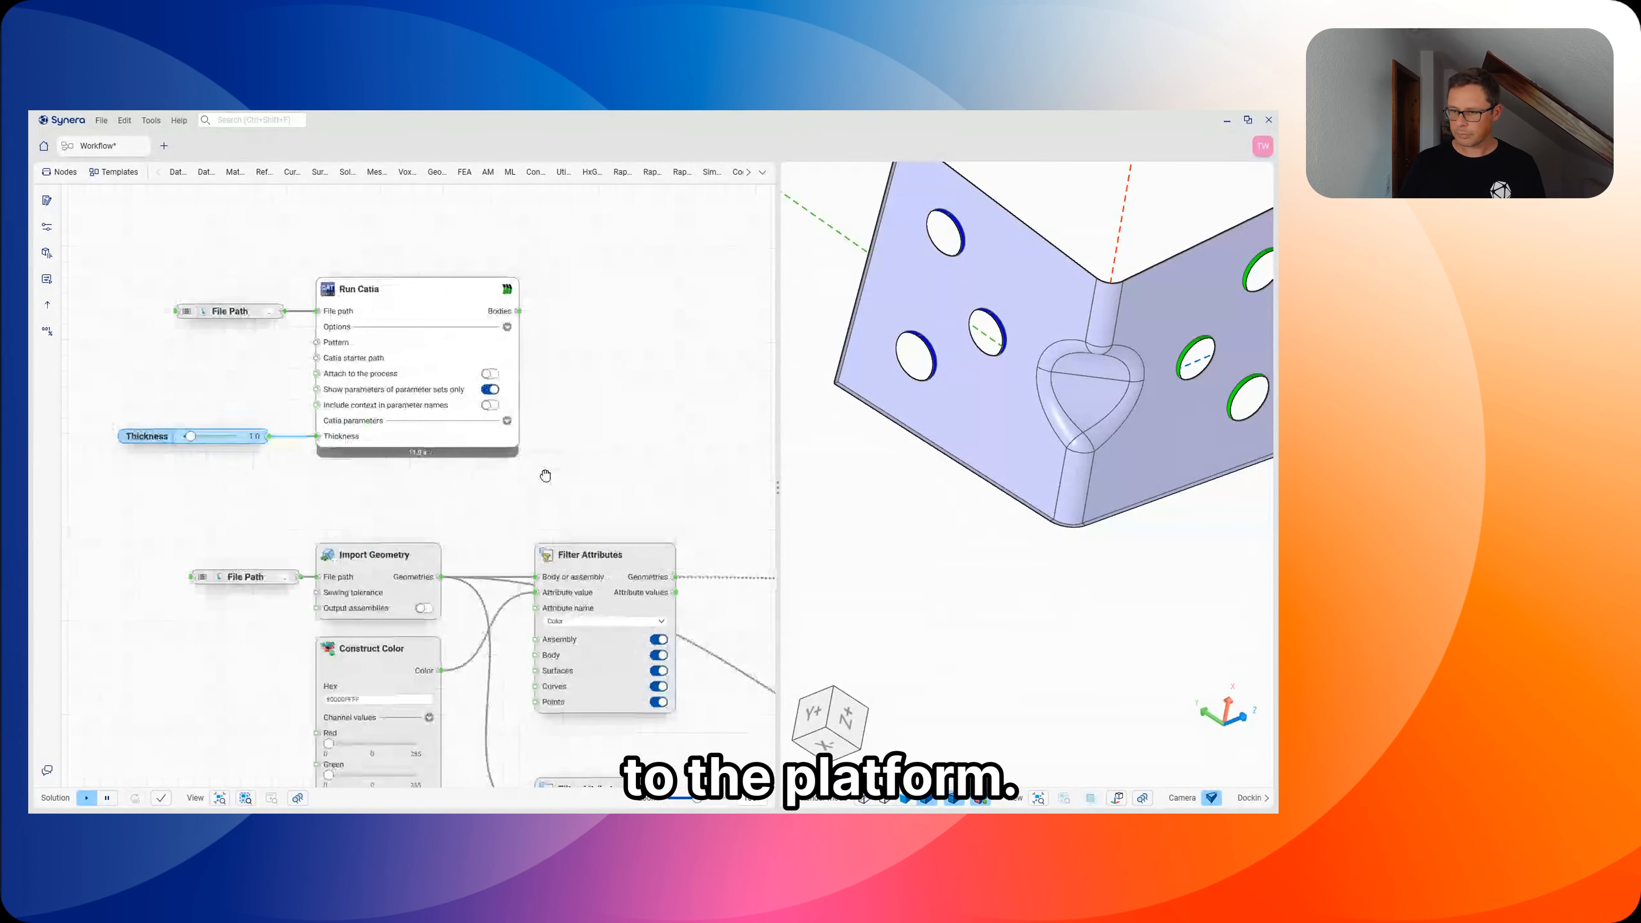
right_click(614, 453)
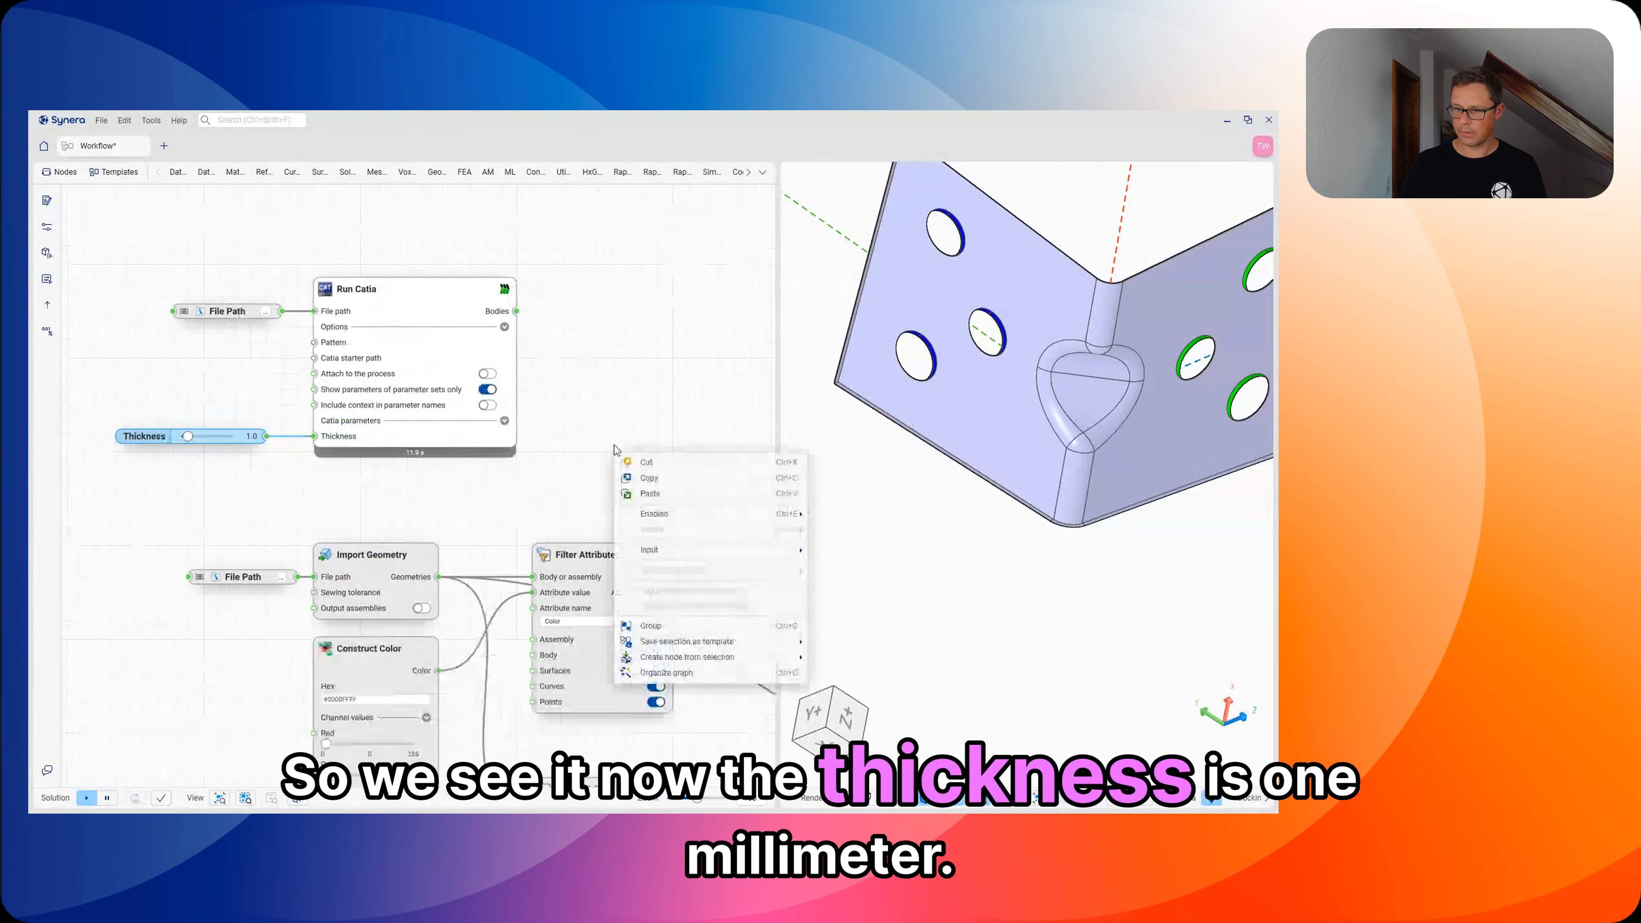
Move all Import Geometry output connections to Run Catia's Bodies output, and delete the Import Geometry node with its File Path node
left_click(580, 469)
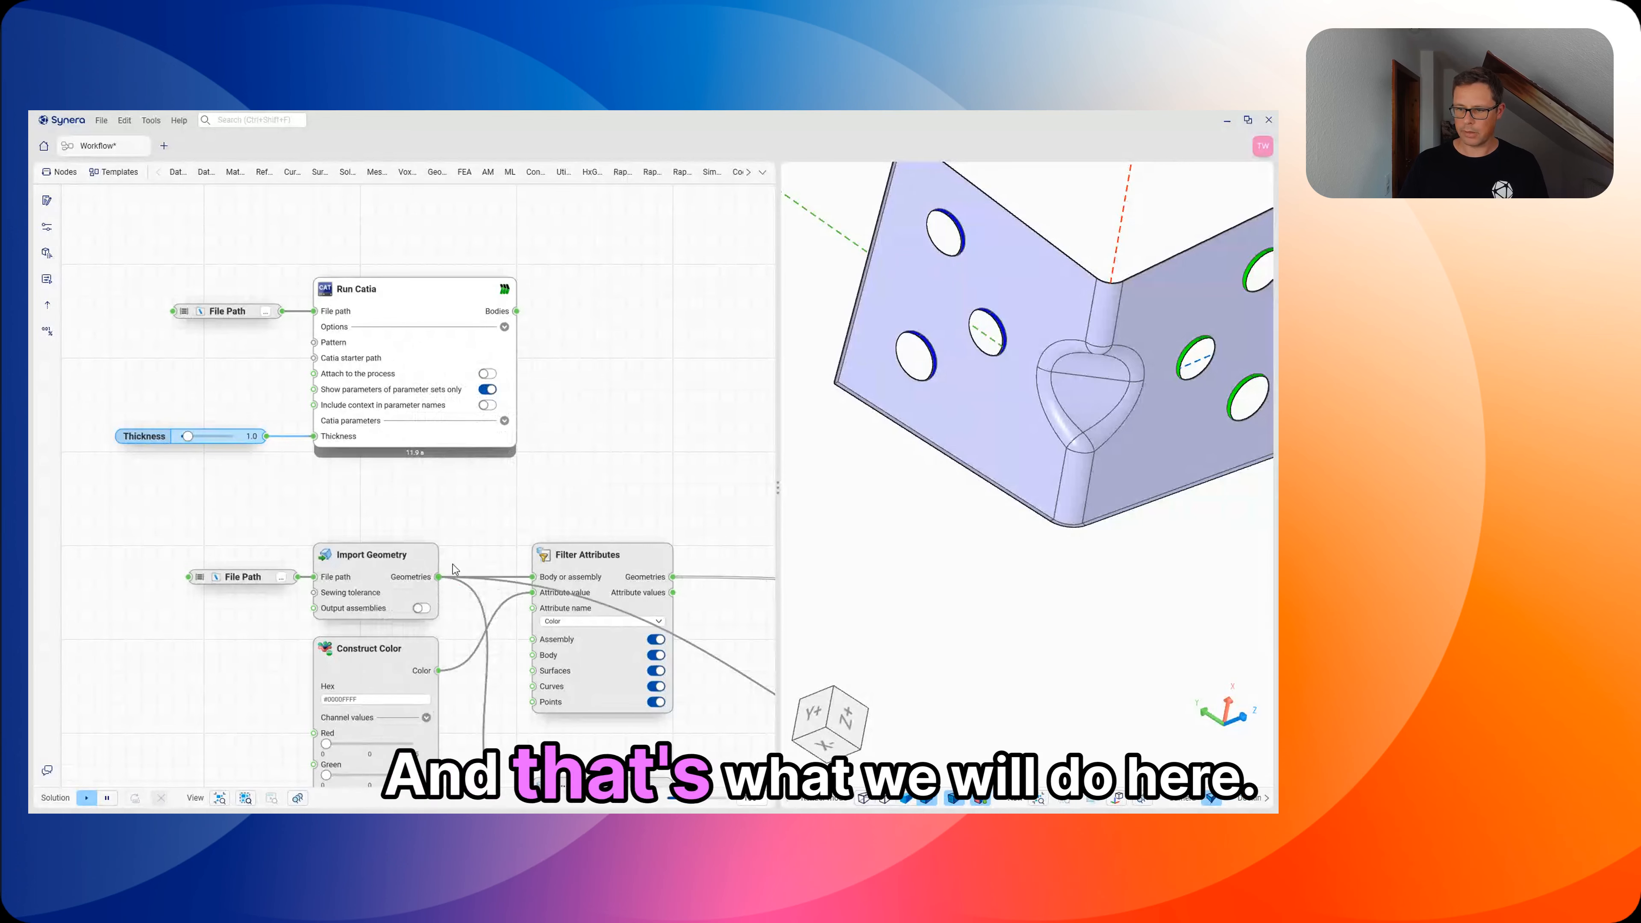
left_click_drag(439, 577, 525, 355)
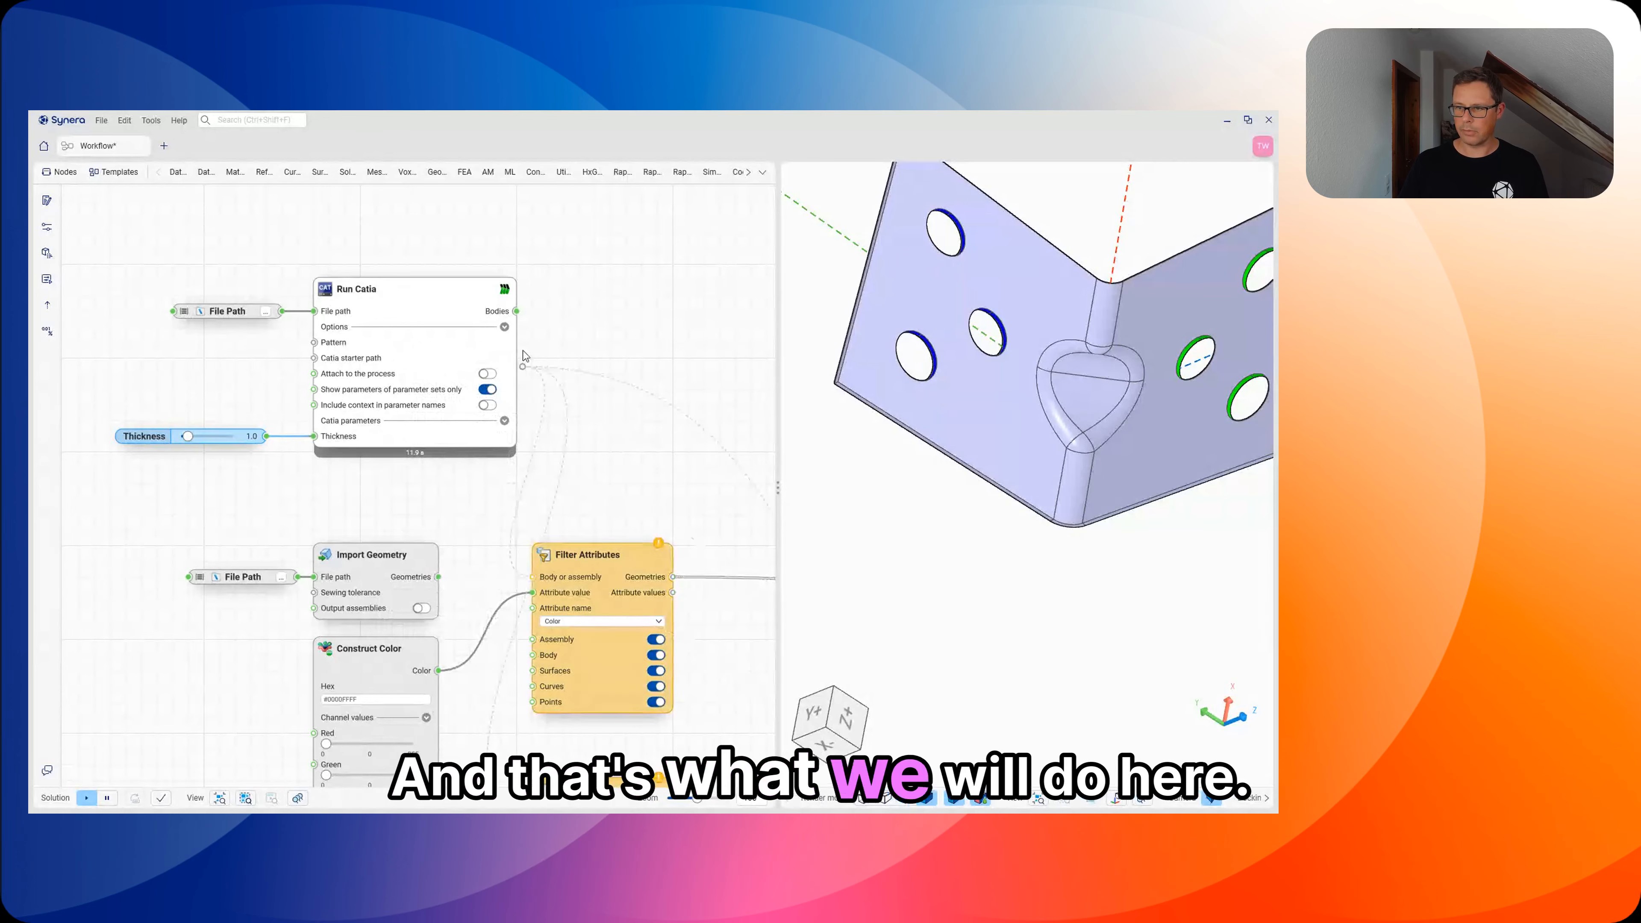
left_click(386, 581)
key("Delete")
left_click(250, 578)
key("Delete")
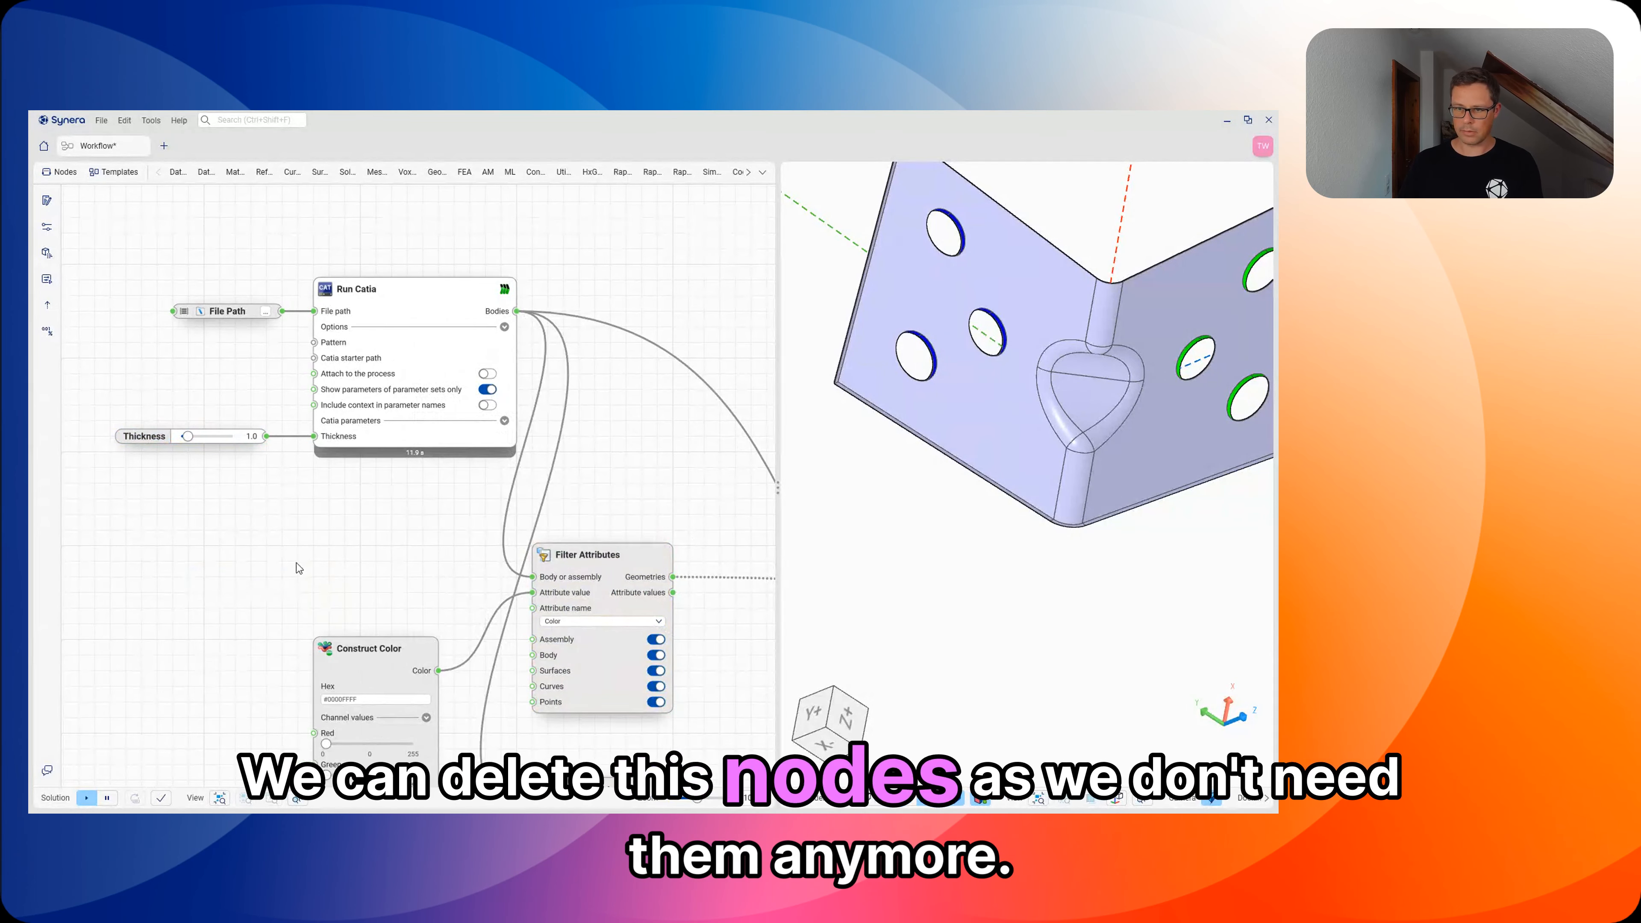
Move Run Catia with its File Path and Thickness inputs beside the Construct Color nodes, level with the upper Filter Attributes node
scroll(296, 567, "down", 3)
left_click_drag(154, 323, 443, 530)
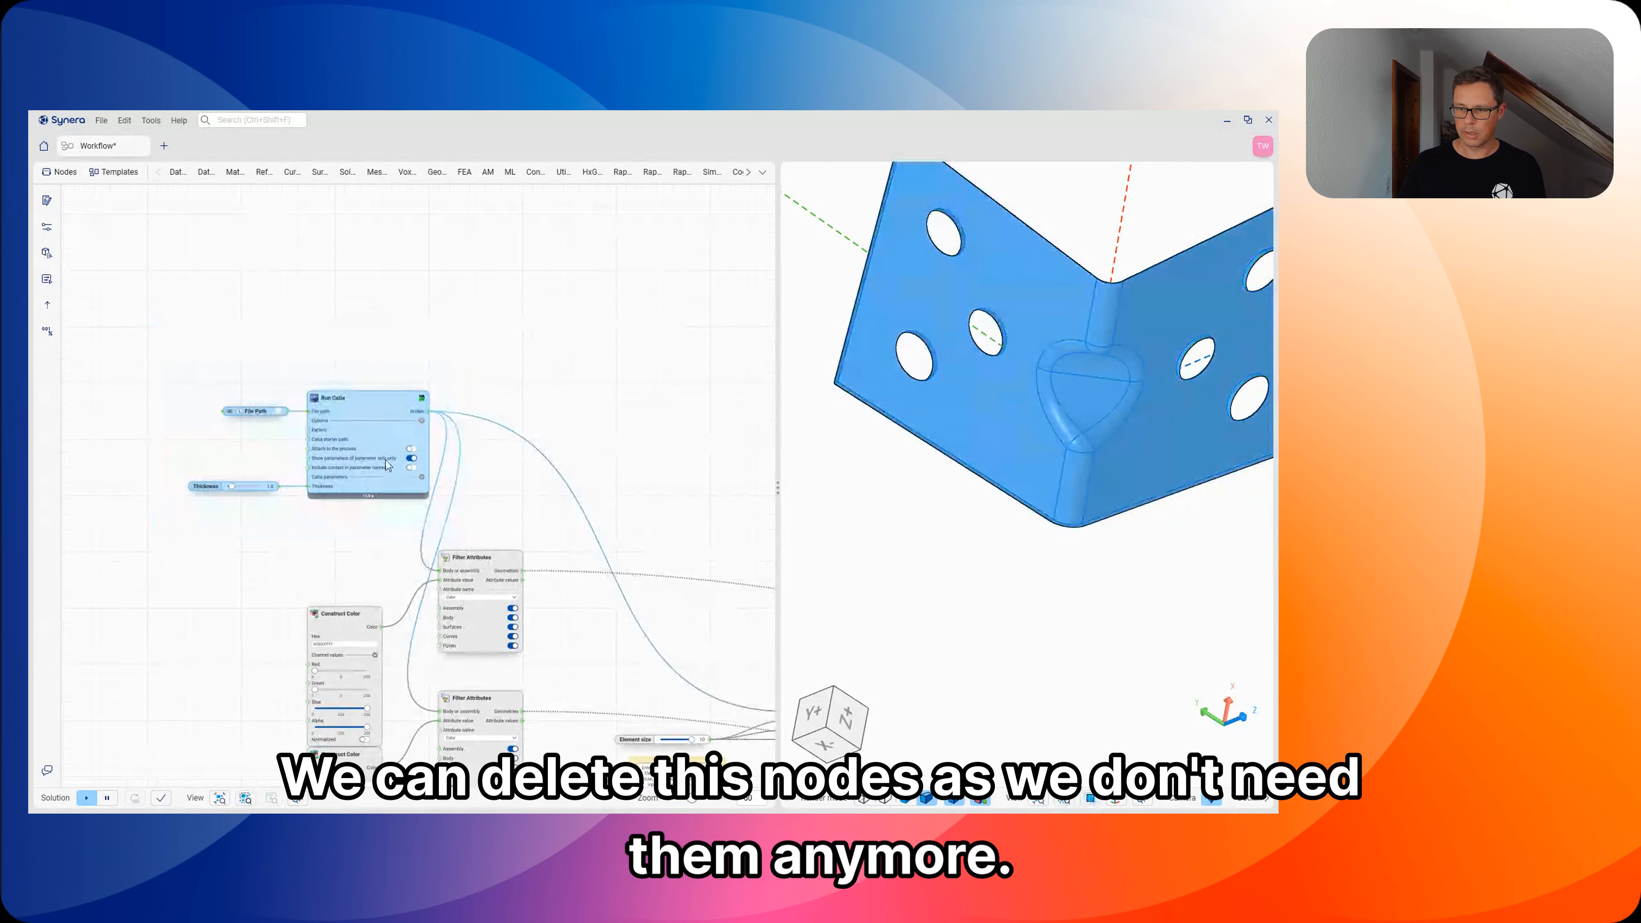
left_click_drag(386, 460, 242, 618)
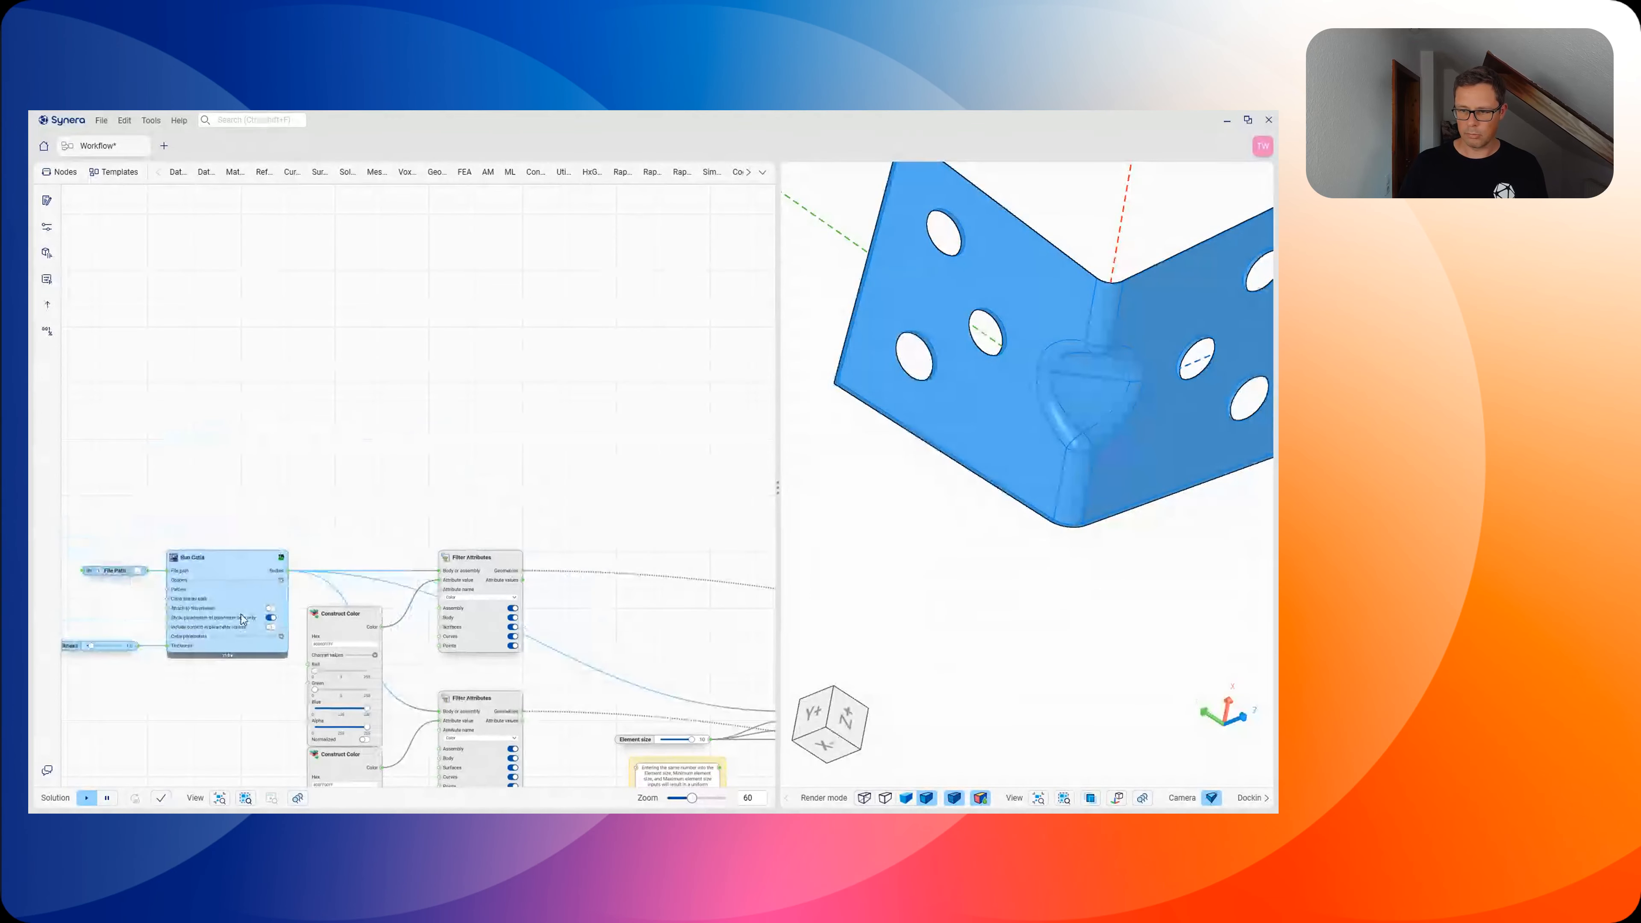
left_click(315, 421)
Hide the Run Catia node's geometry preview in the 3D view
scroll(320, 407, "down", 3)
middle_click_drag(322, 403, 330, 342)
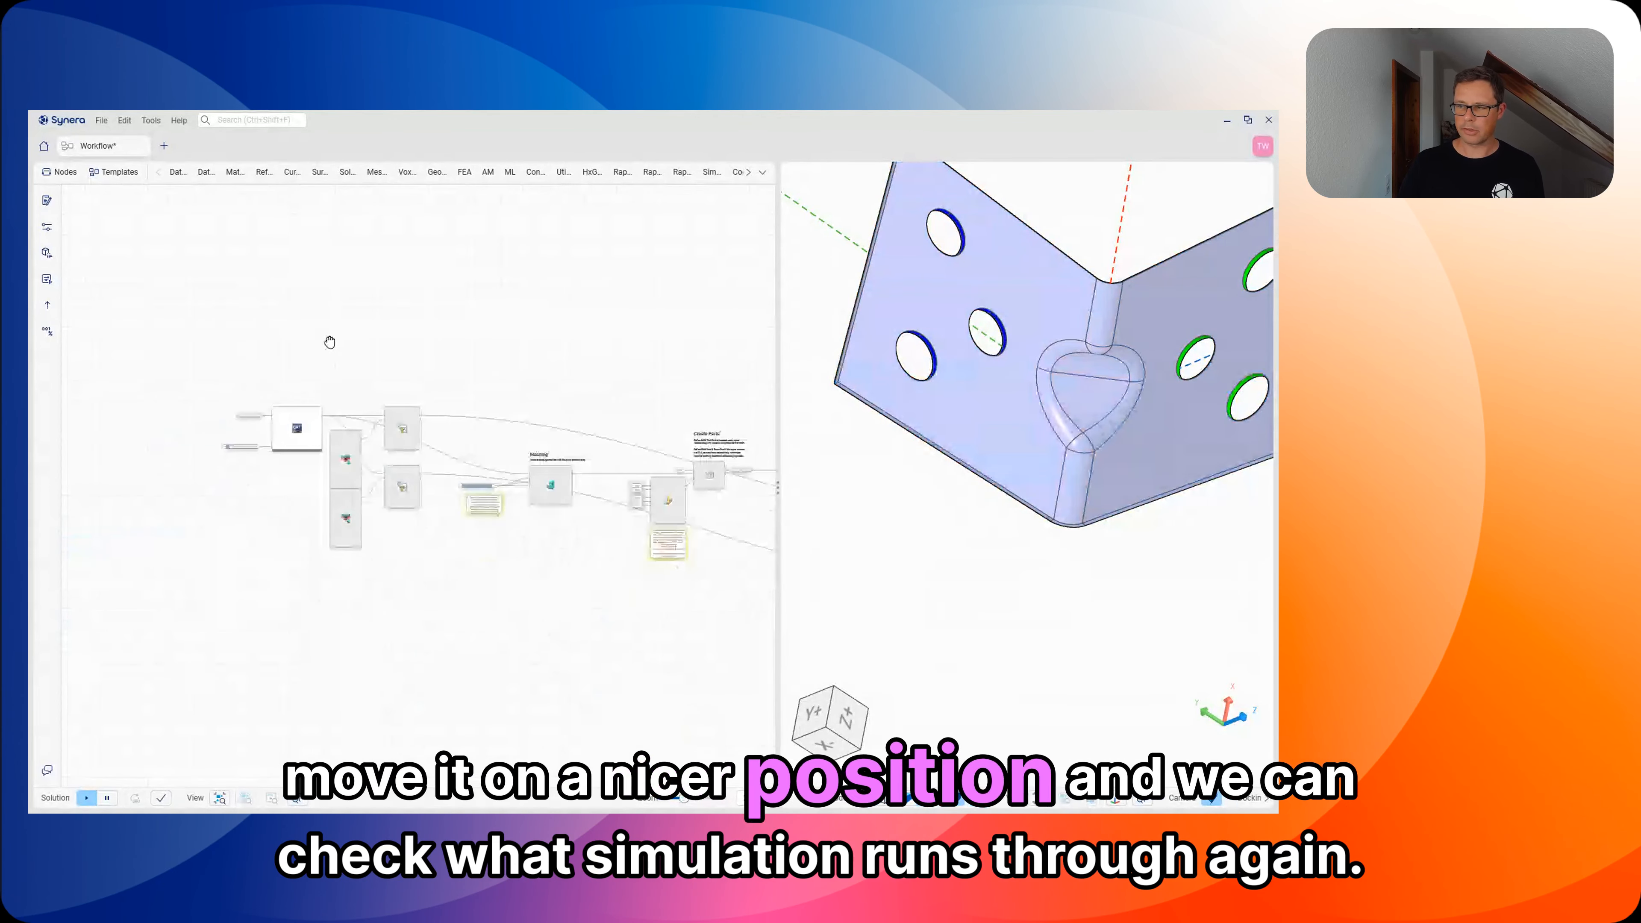
left_click(314, 419)
key("h")
Show the preview of the Model View node at the end of the workflow in the 3D view
scroll(408, 372, "down", 8)
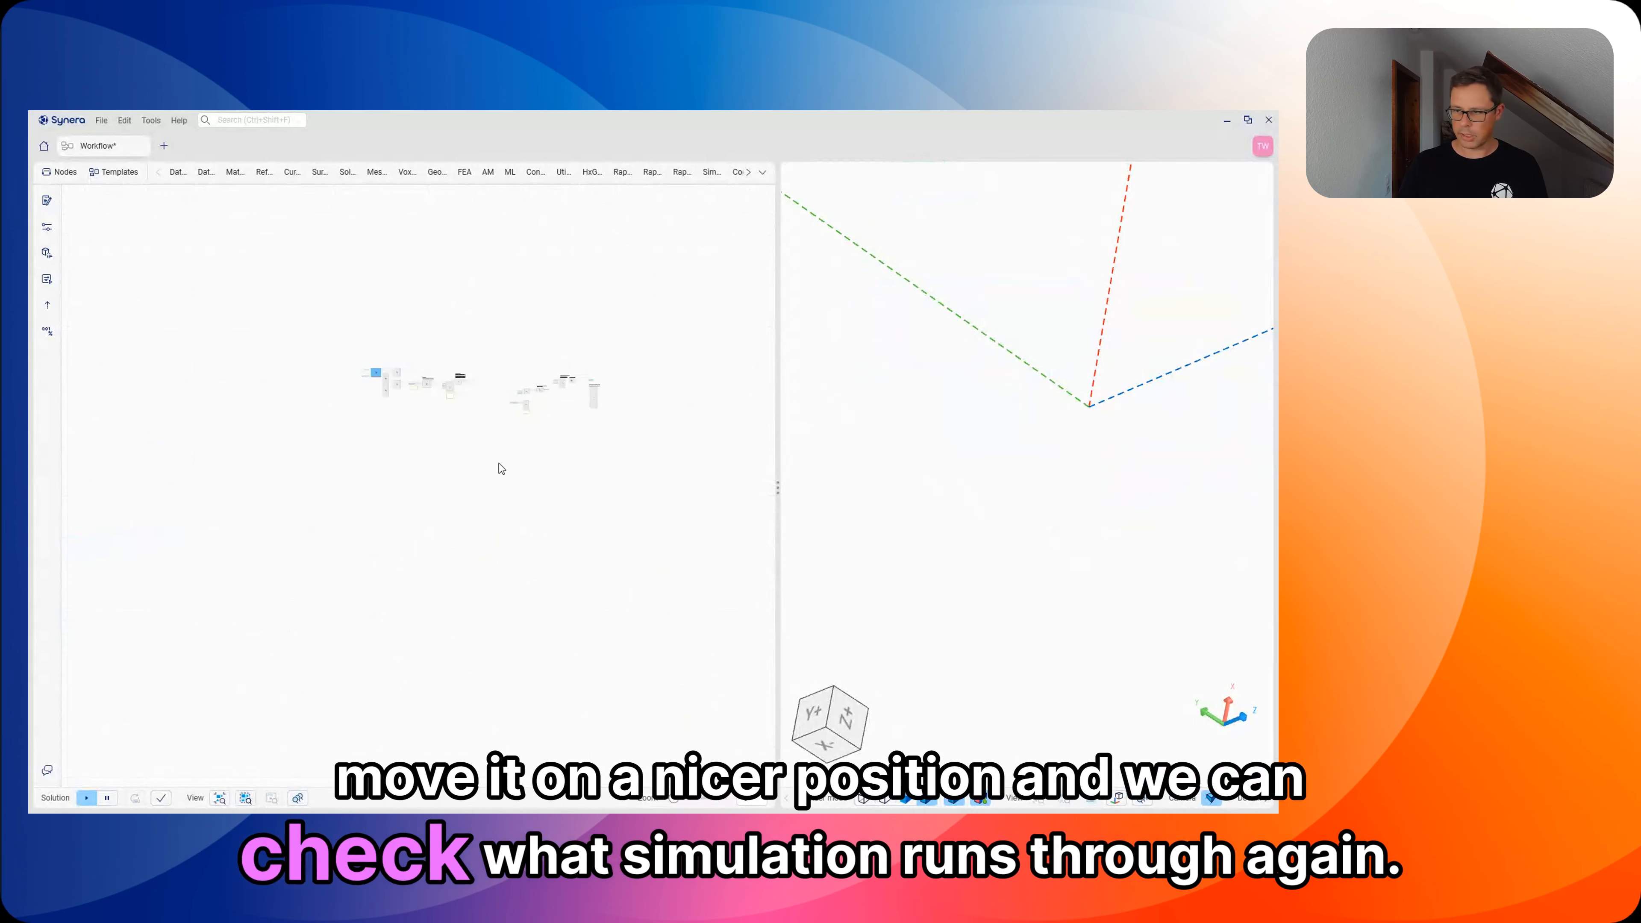
middle_click_drag(597, 396, 529, 404)
scroll(524, 401, "up", 8)
scroll(495, 480, "up", 3)
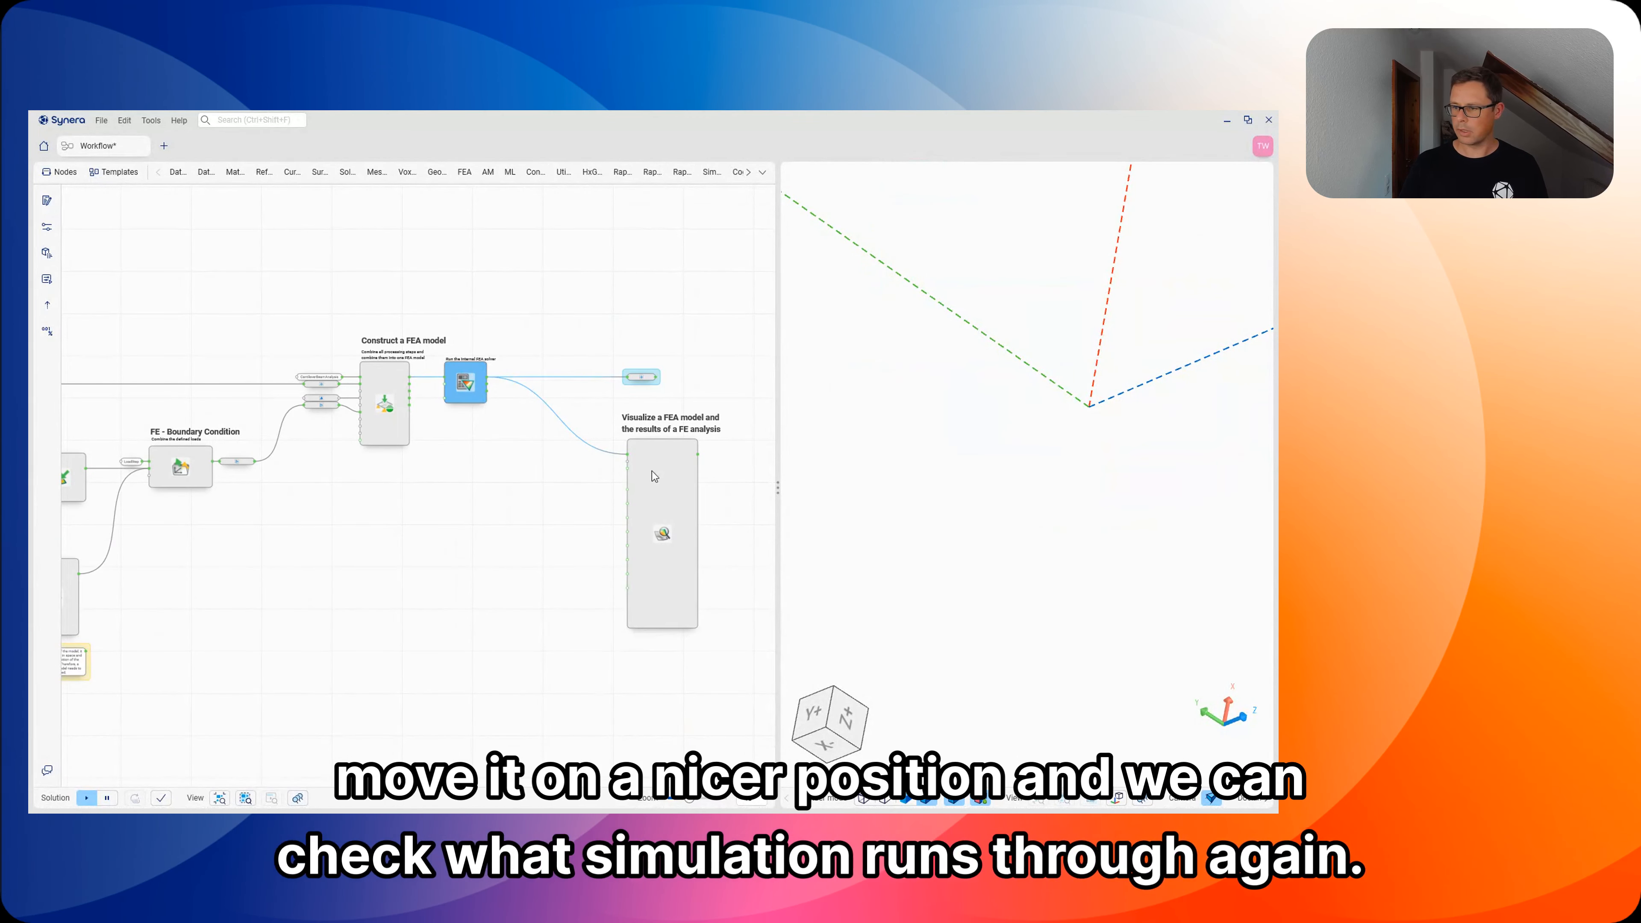
left_click(693, 472)
left_click(519, 541)
scroll(718, 510, "up", 5)
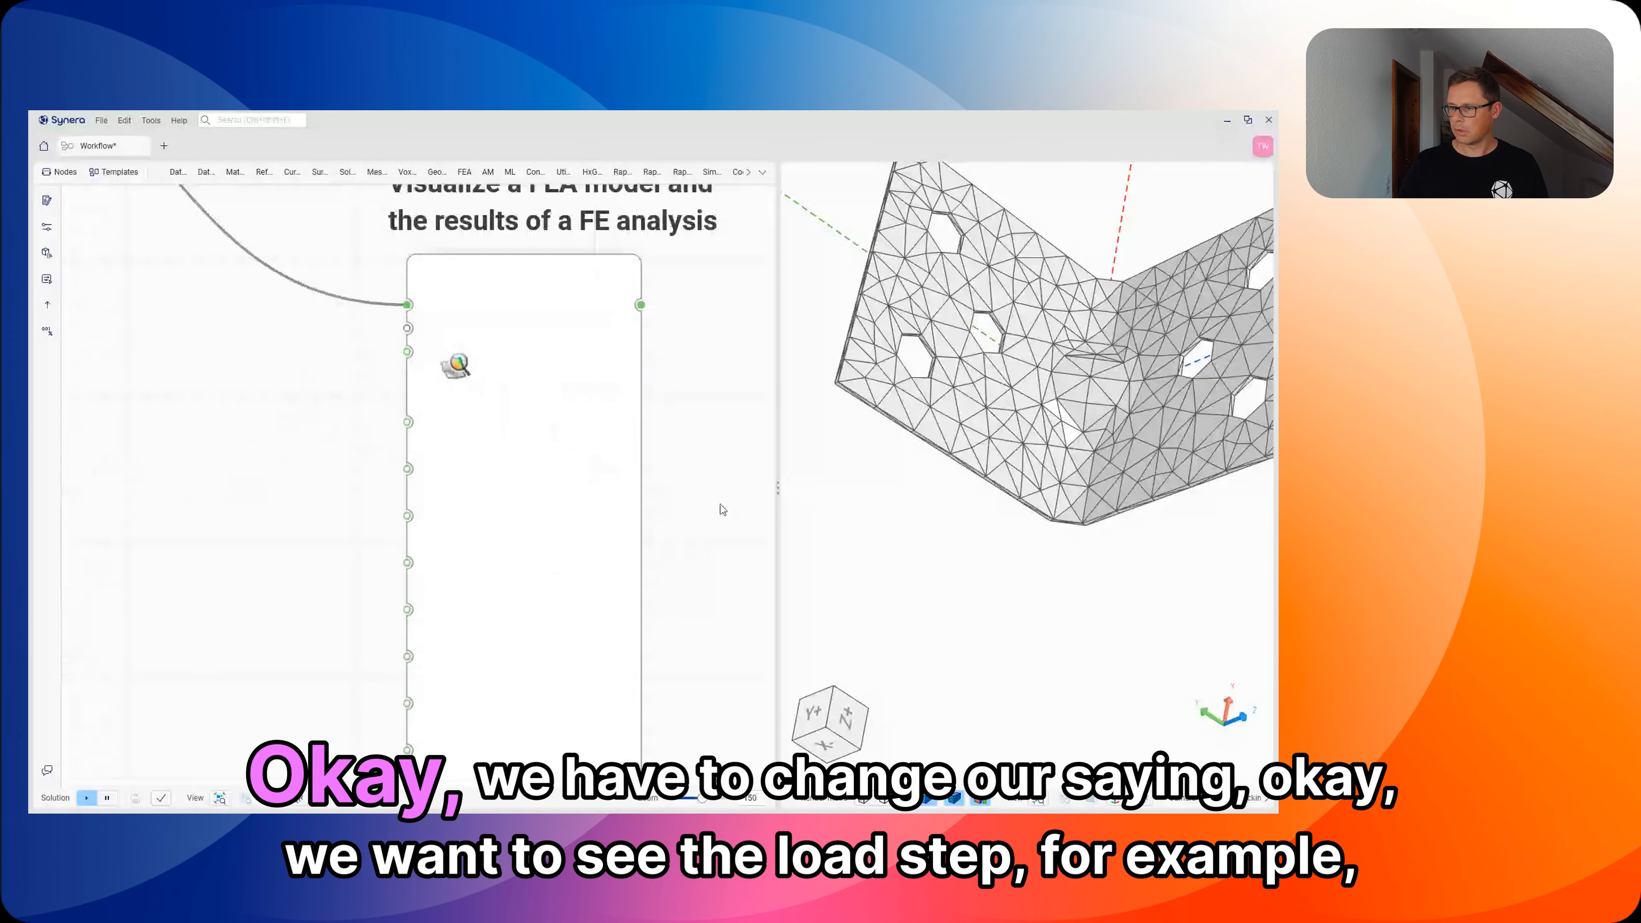
Set the Model View node's load step to LoadStep and its result to Nodal displacement
left_click(514, 443)
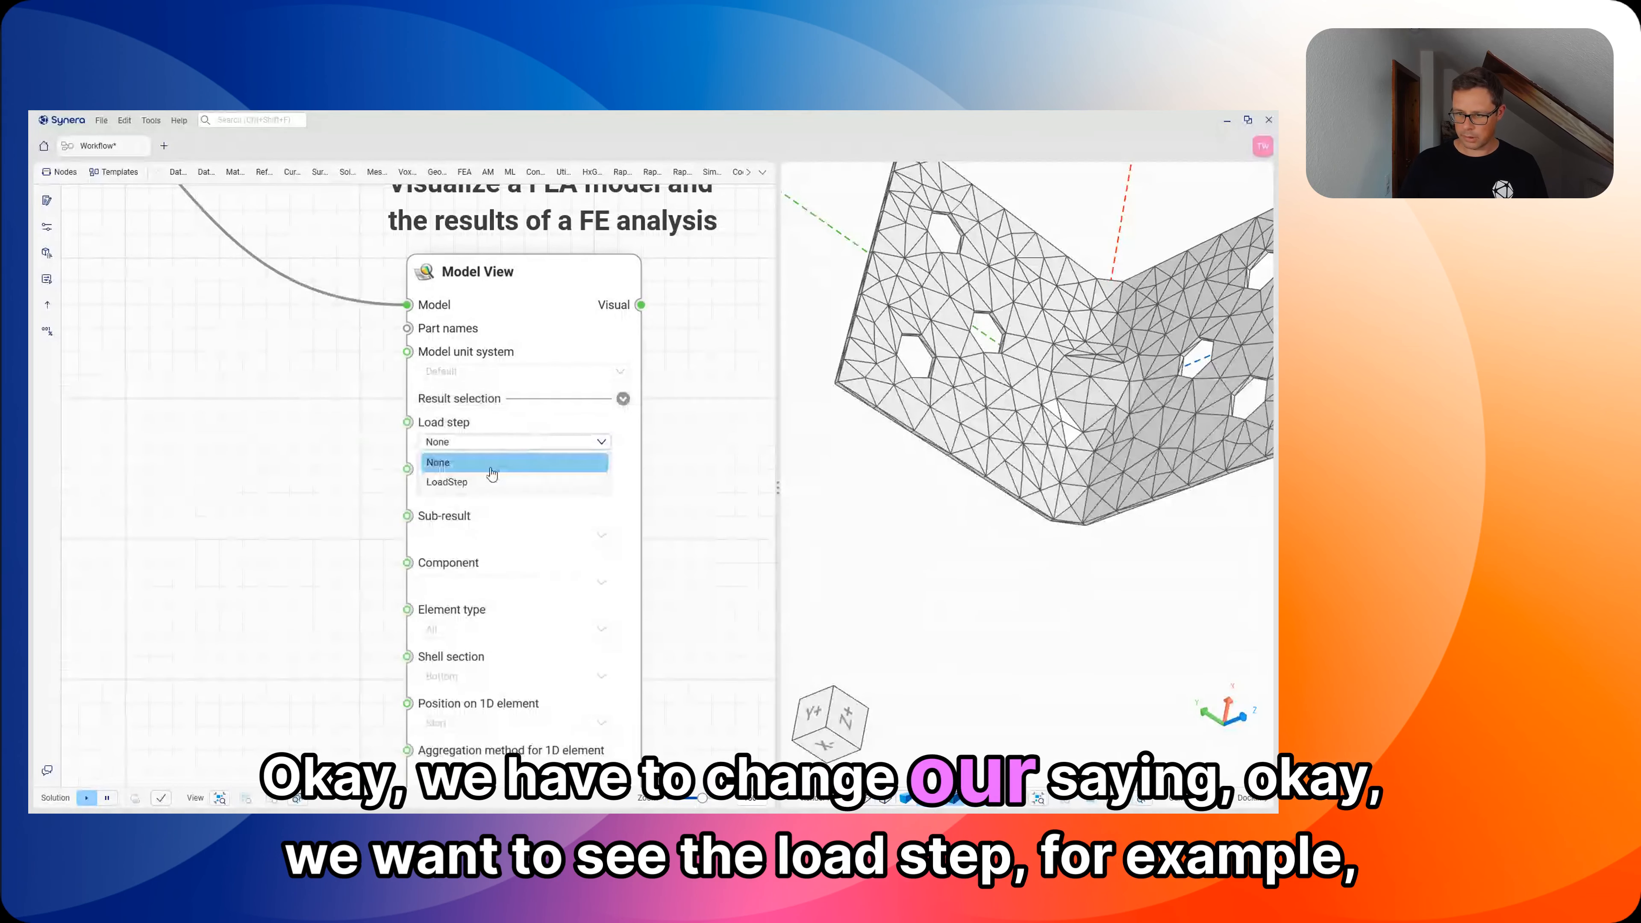
left_click(491, 483)
left_click(504, 489)
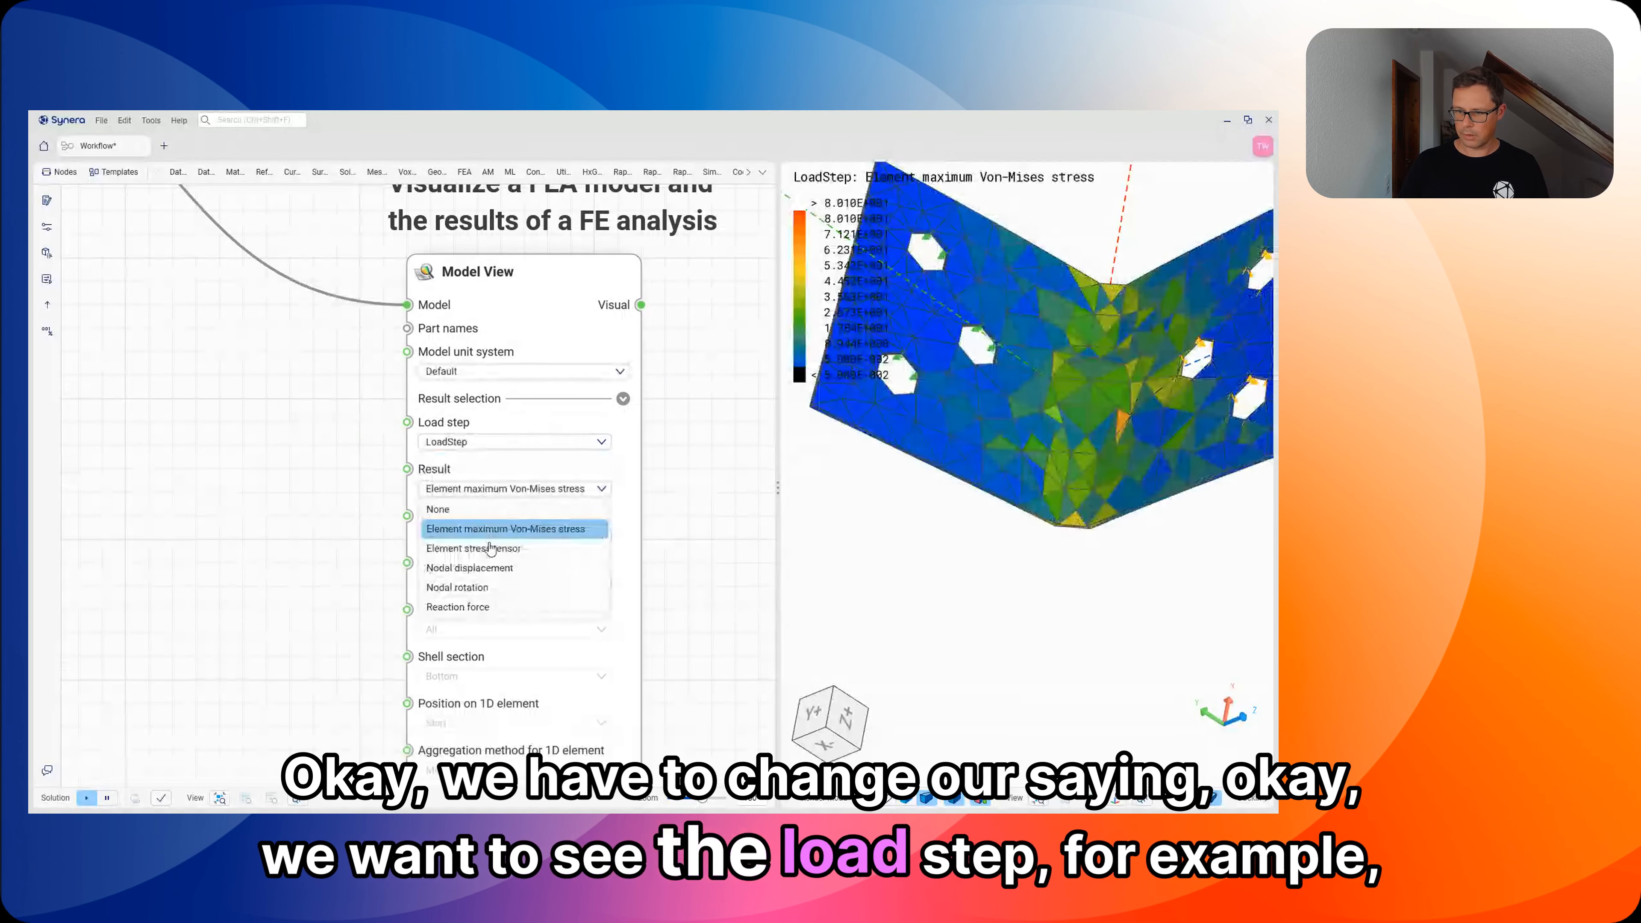
left_click(493, 569)
scroll(705, 485, "down", 5)
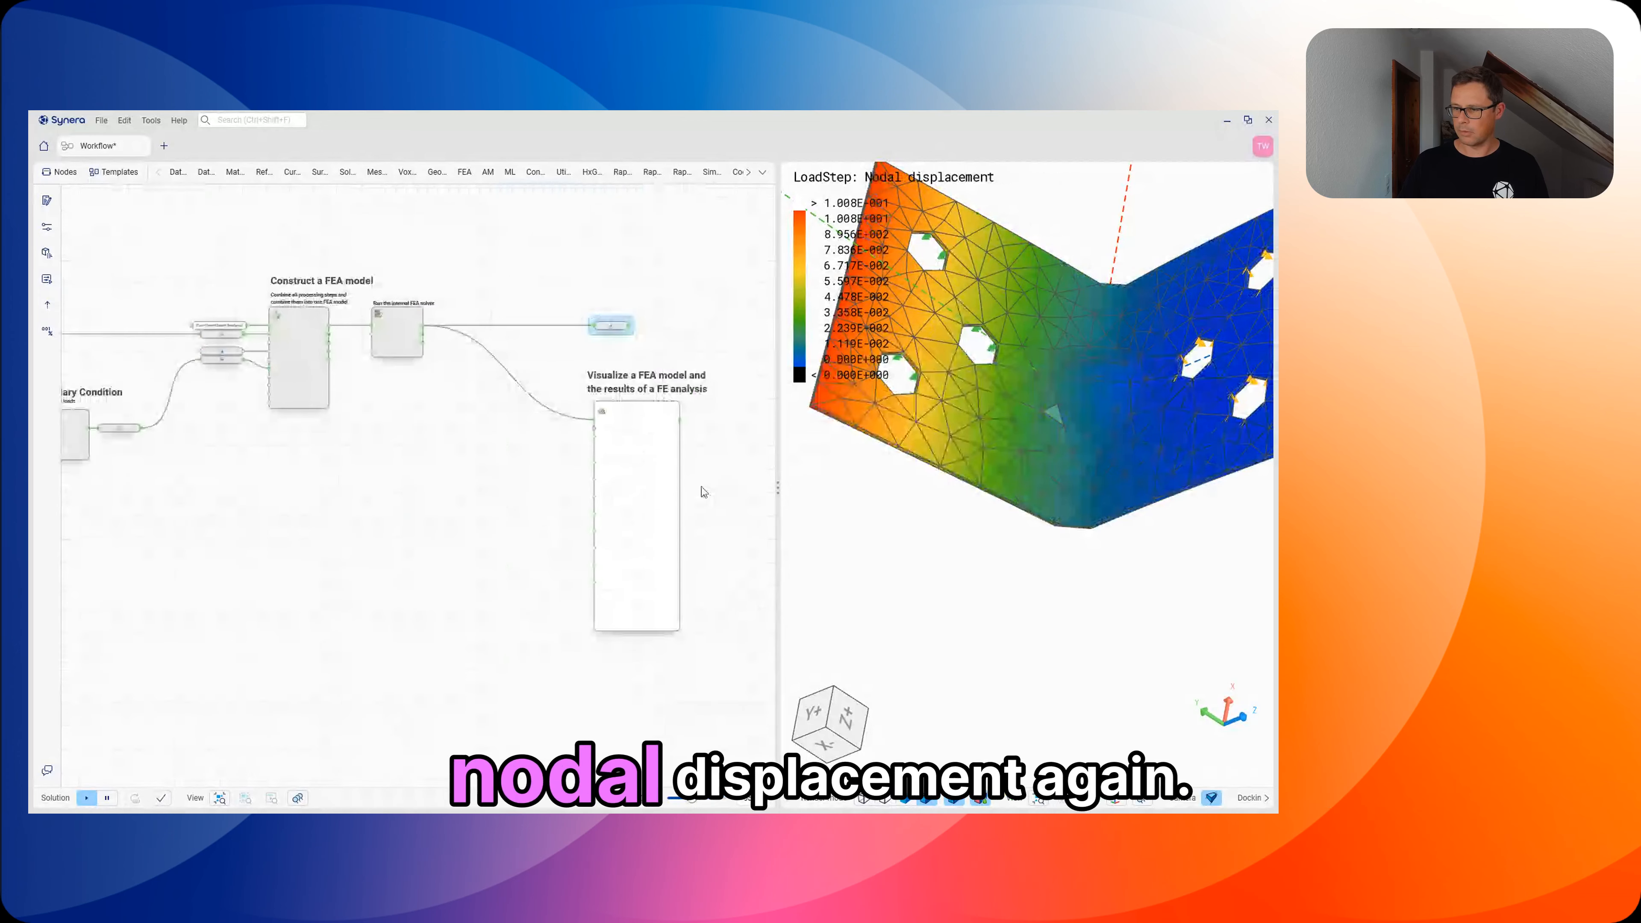
scroll(701, 486, "down", 5)
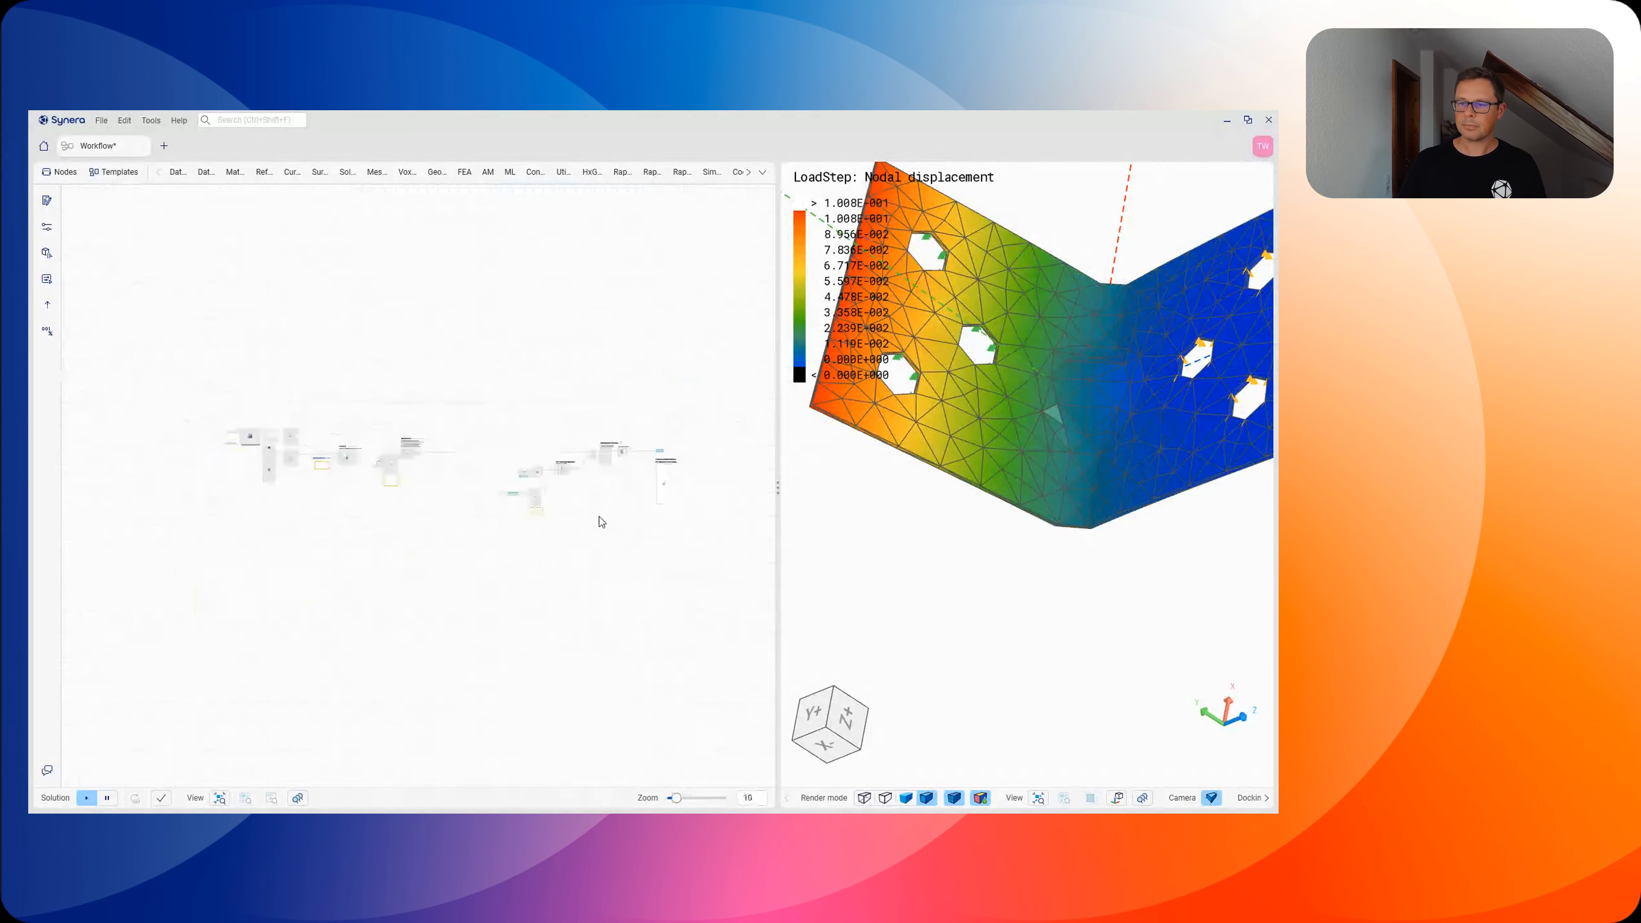